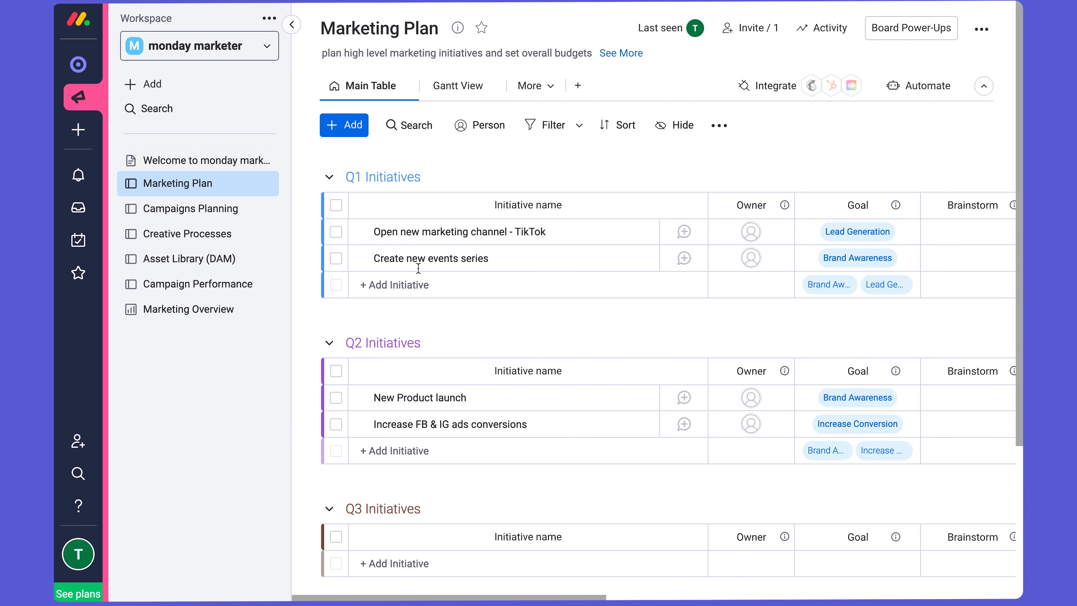
- Collapse the workspace sidebar and look through the Marketing Plan board's columns, from Owner across to Remaining Budget
click(291, 26)
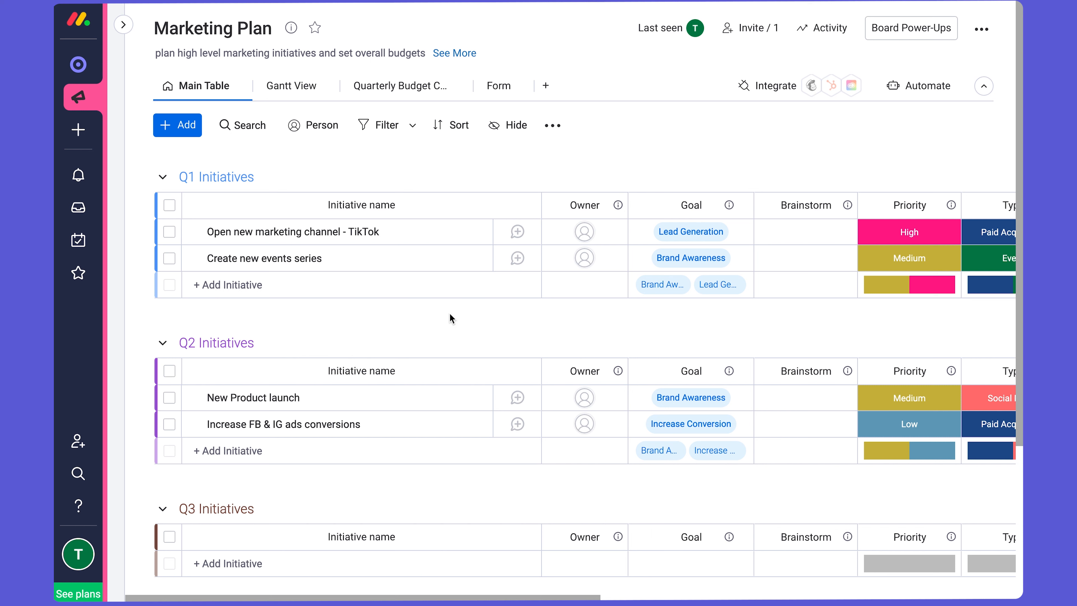
drag(293, 253, 301, 267)
scroll(329, 315, right, 10)
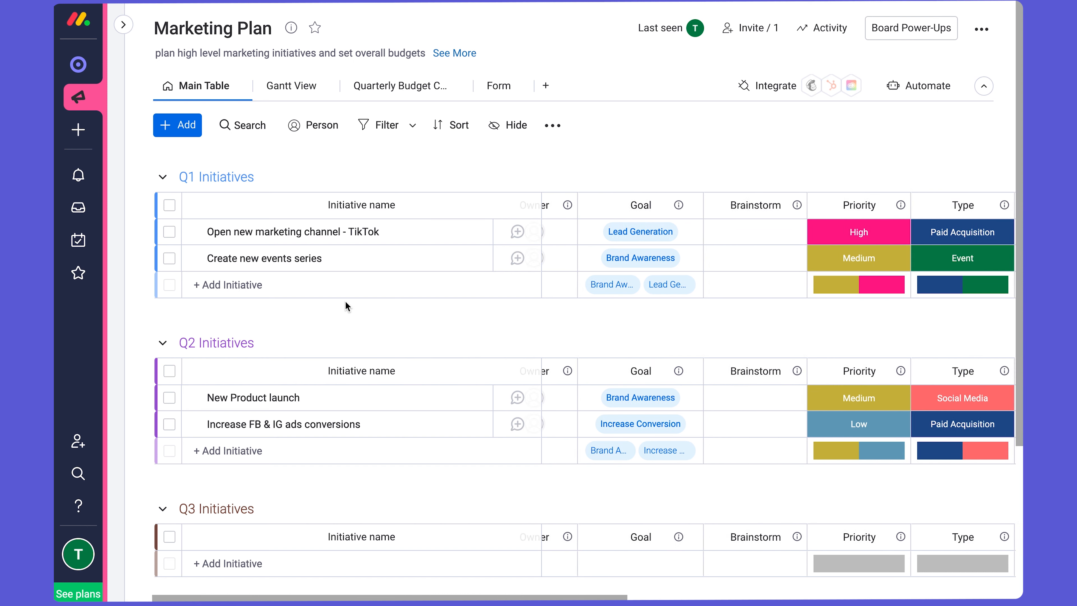
scroll(356, 312, right, 3)
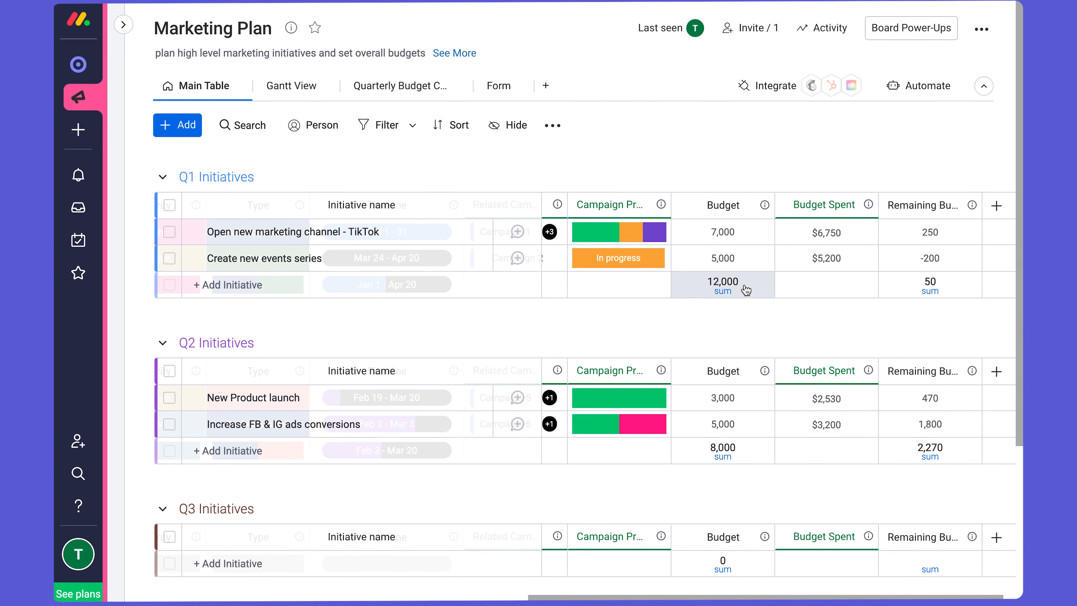
scroll(742, 290, left, 12)
scroll(739, 288, left, 5)
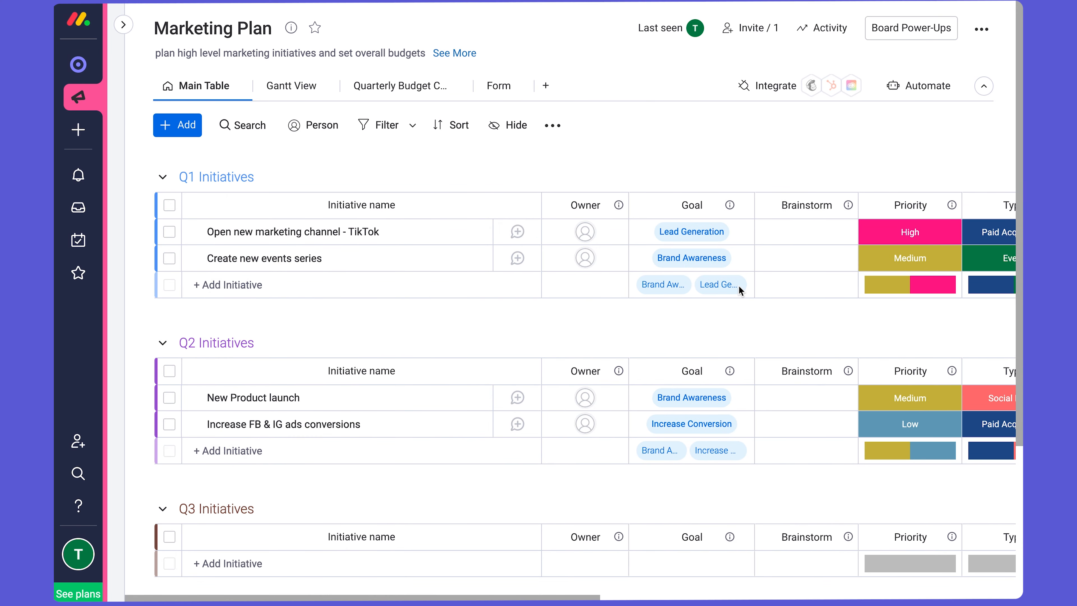
scroll(826, 239, right, 3)
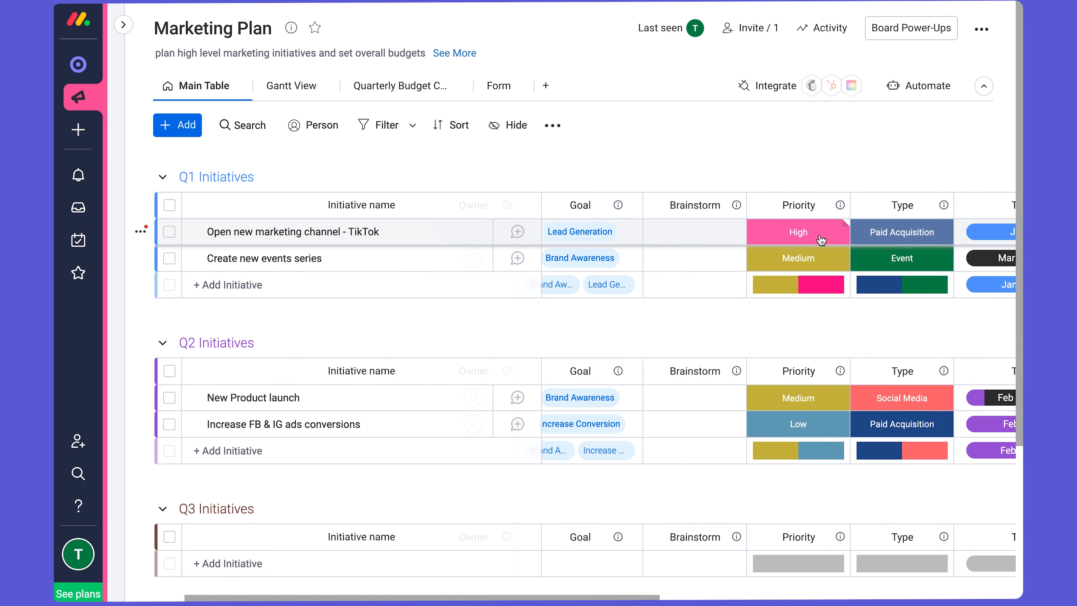
scroll(820, 240, right, 1)
scroll(817, 241, left, 4)
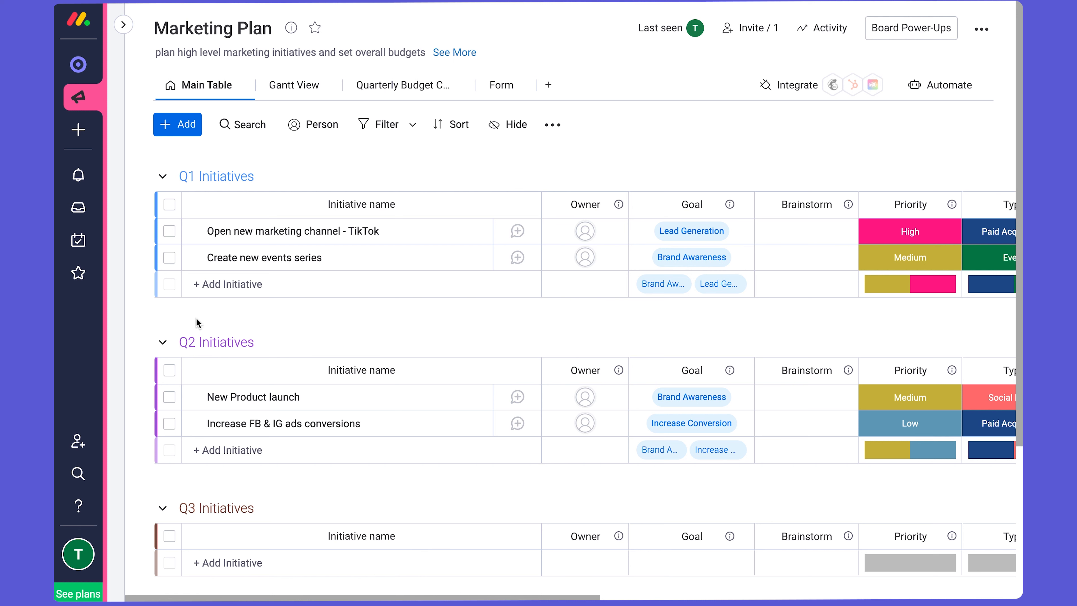
- Add a new group named "Q1 2023" below the Q4 Initiatives group
scroll(229, 450, down, 2)
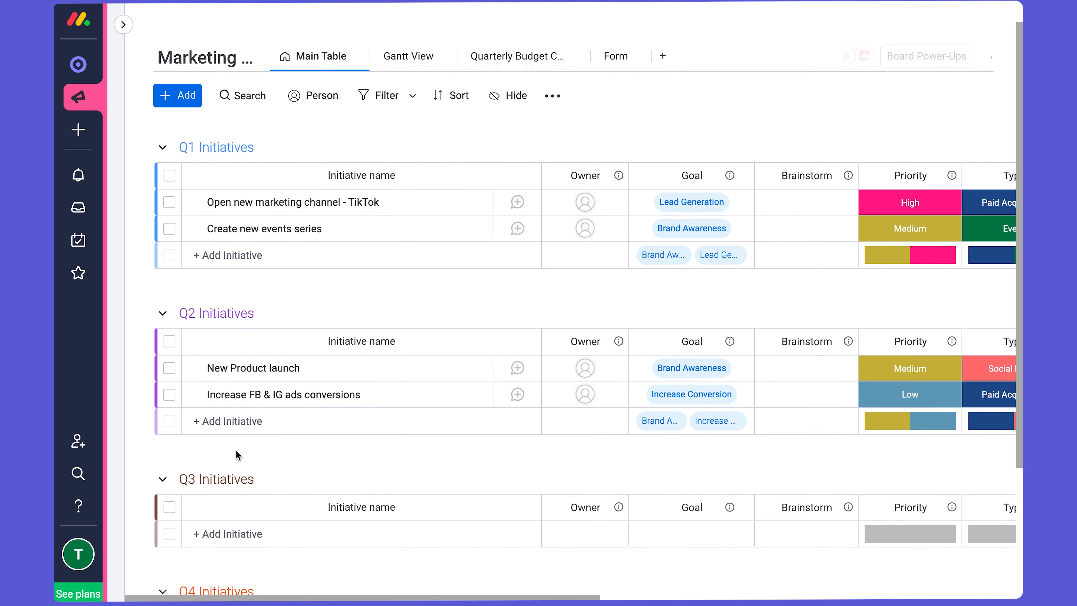
scroll(236, 451, down, 4)
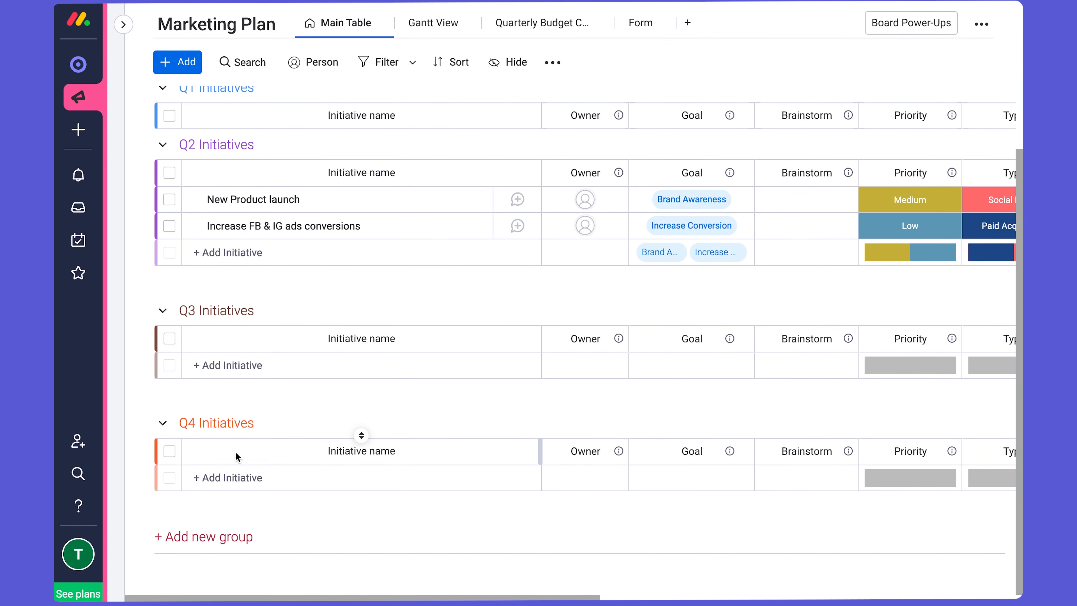
click(214, 536)
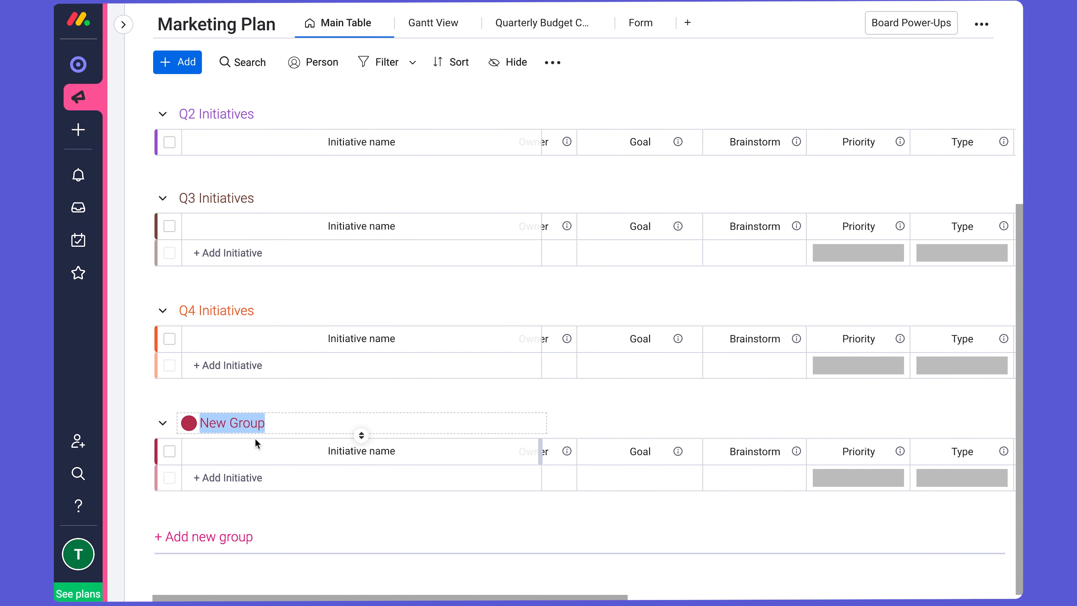
text(Q1 2023)
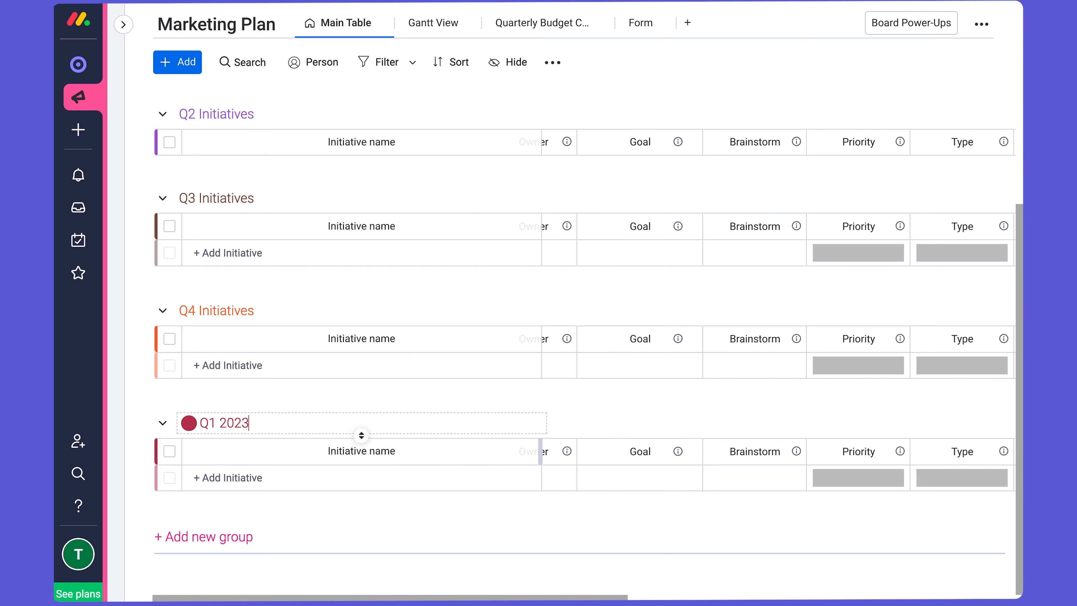
- Assign yourself as owner of the "Open new marketing channel - TikTok" initiative in the Q1 Initiatives group
scroll(313, 392, up, 7)
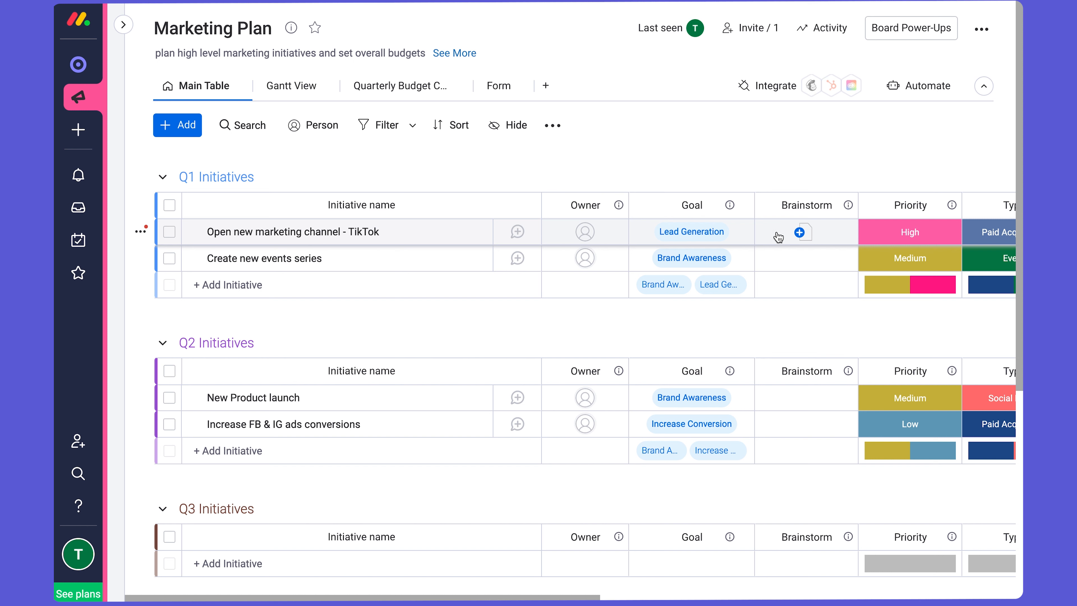
click(585, 232)
click(594, 304)
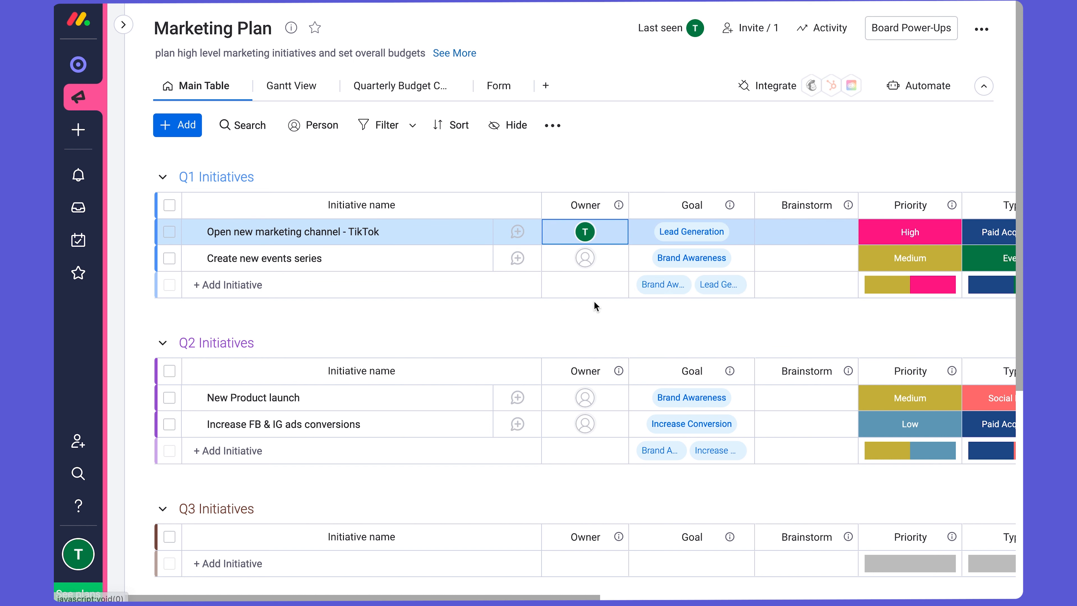
mouse_move(583, 234)
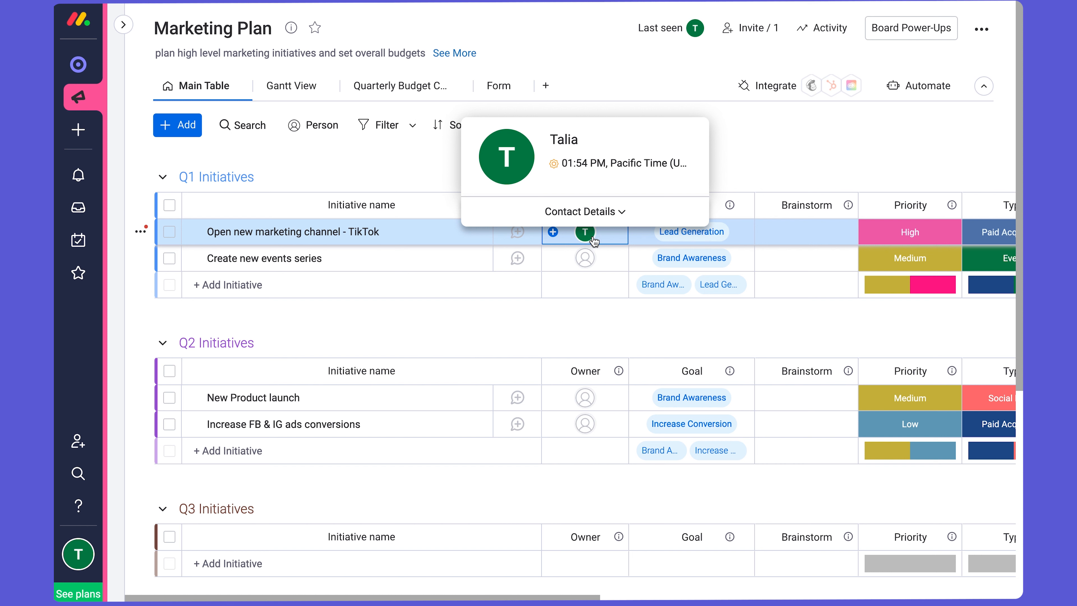
click(123, 24)
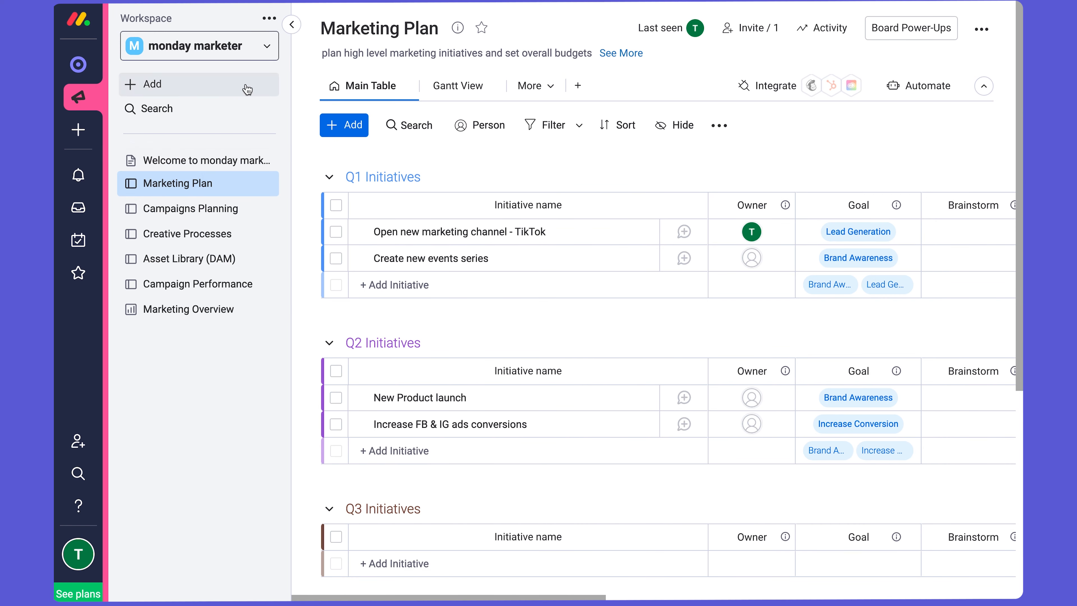
click(286, 26)
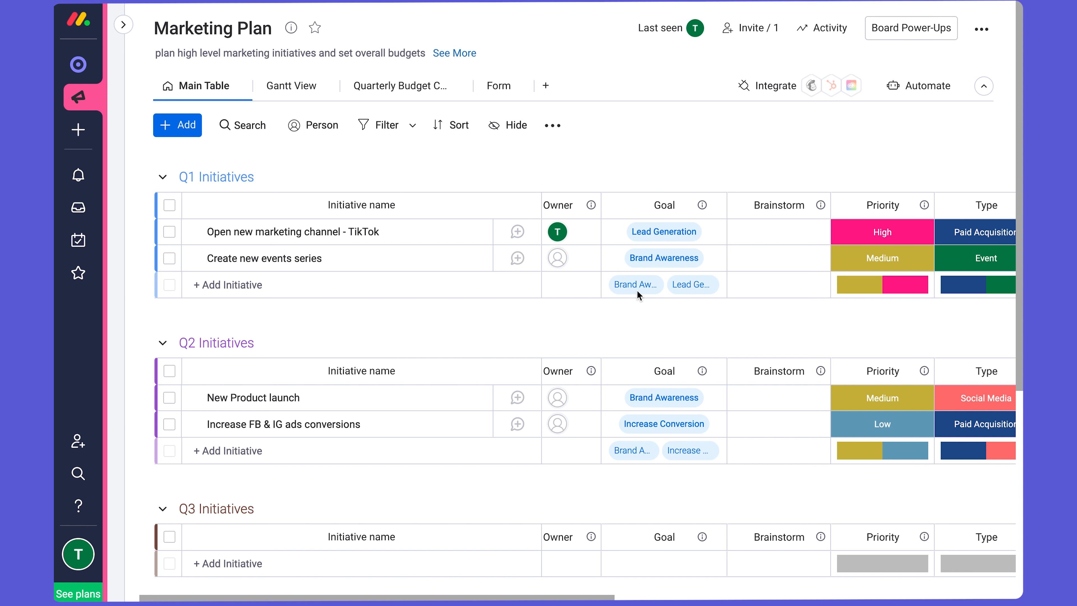
- Add the Increase Conversion label to the Goal of the "Open new marketing channel - TikTok" initiative
click(712, 232)
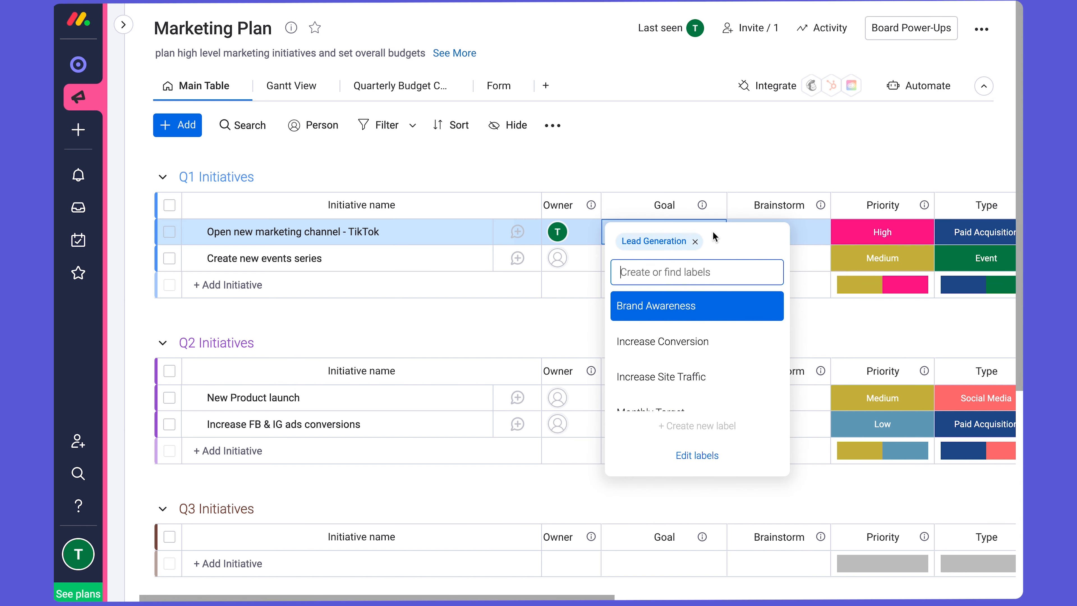
click(684, 342)
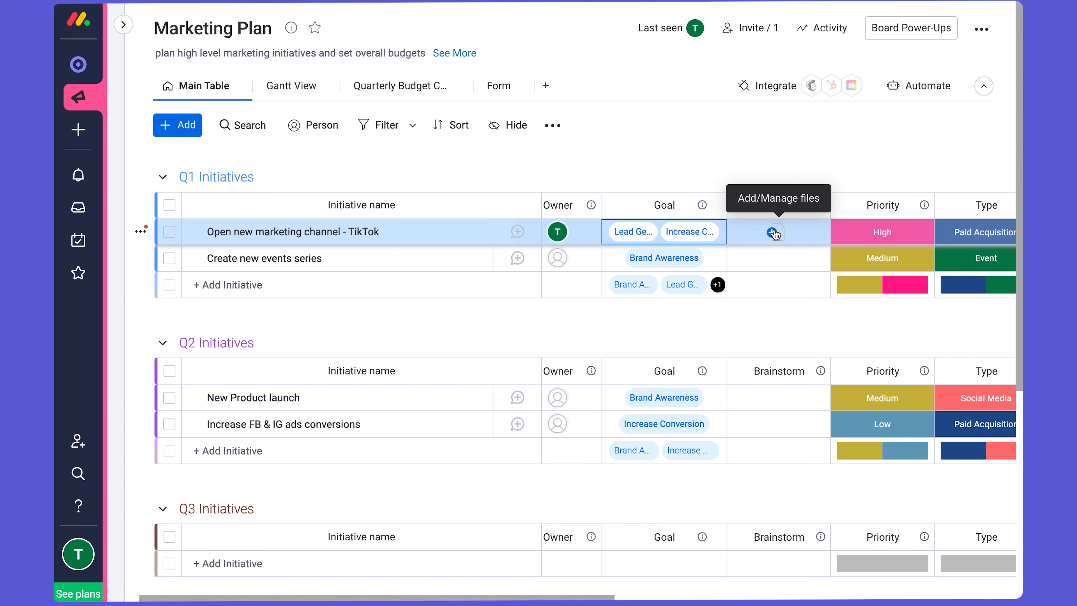
- Create a new doc in the TikTok initiative's Brainstorm cell and start it with the line "Group Brainstorm" followed by a blank line
click(776, 234)
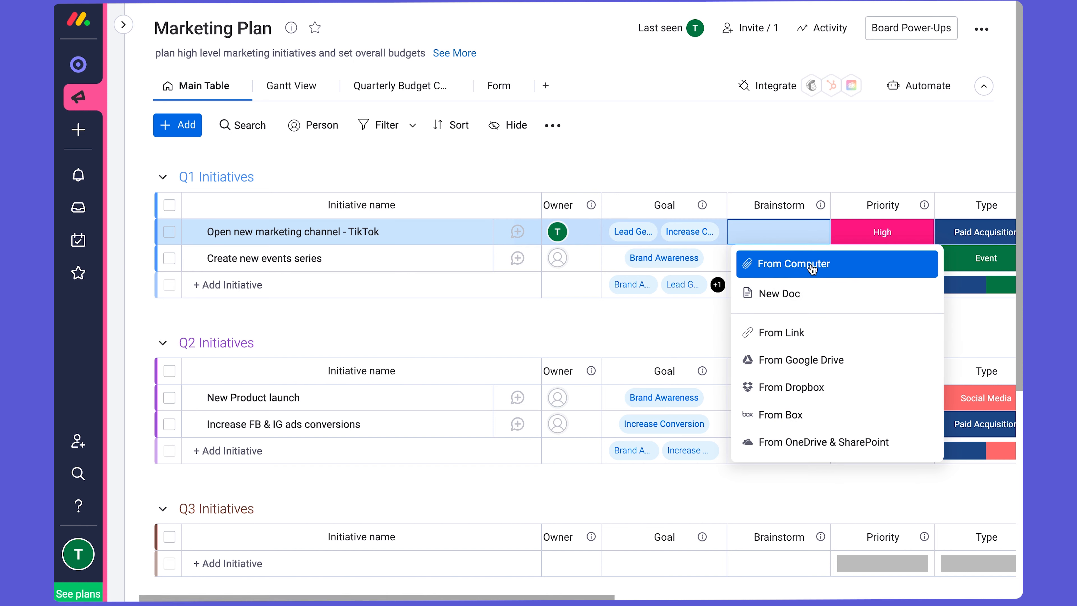
click(800, 297)
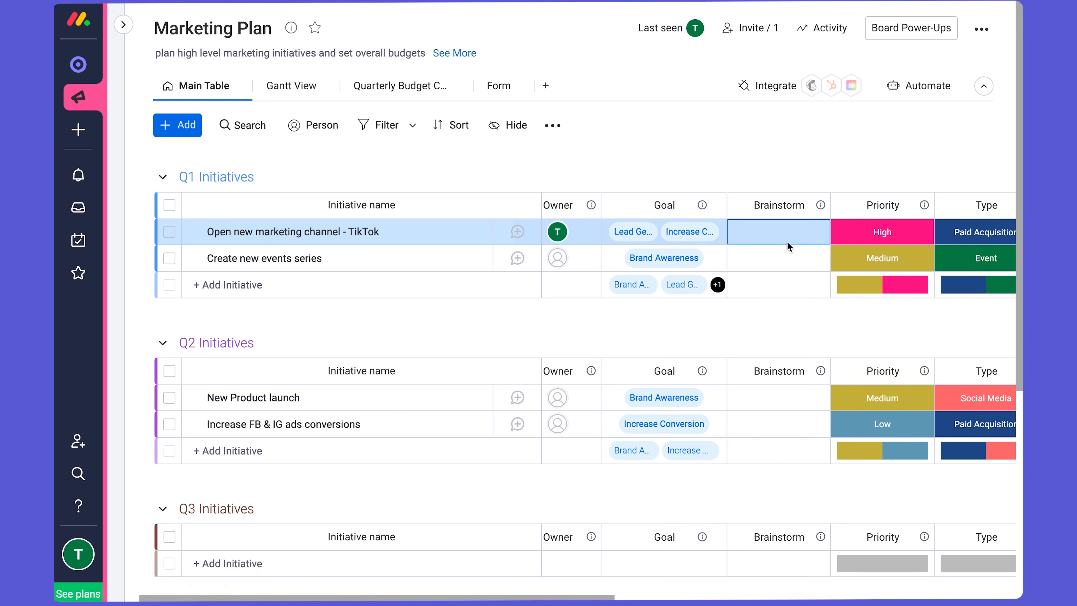
click(672, 242)
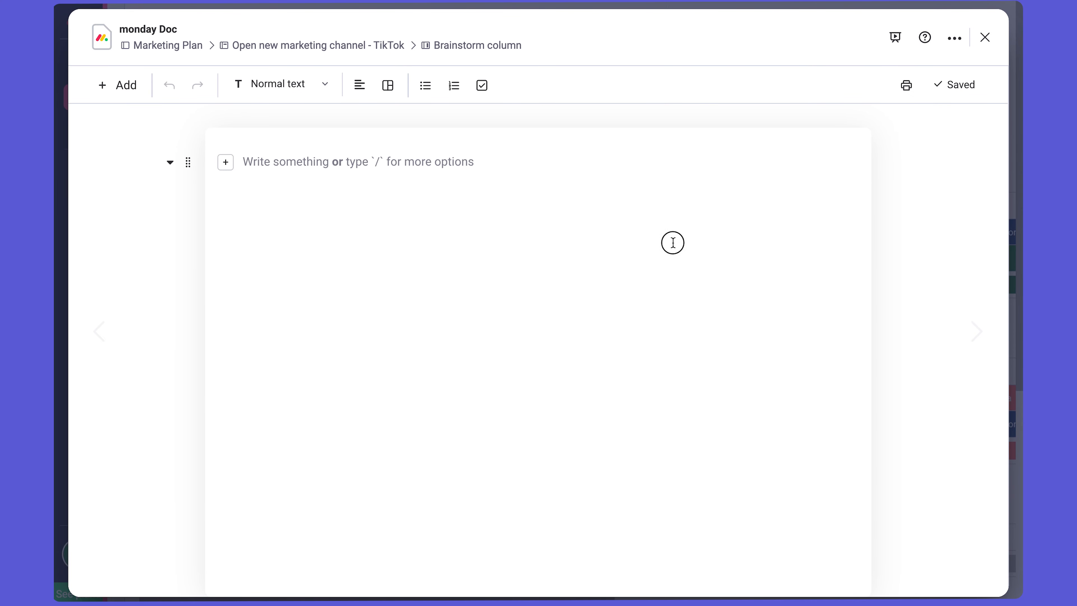
click(661, 169)
text(Group Brainstorm)
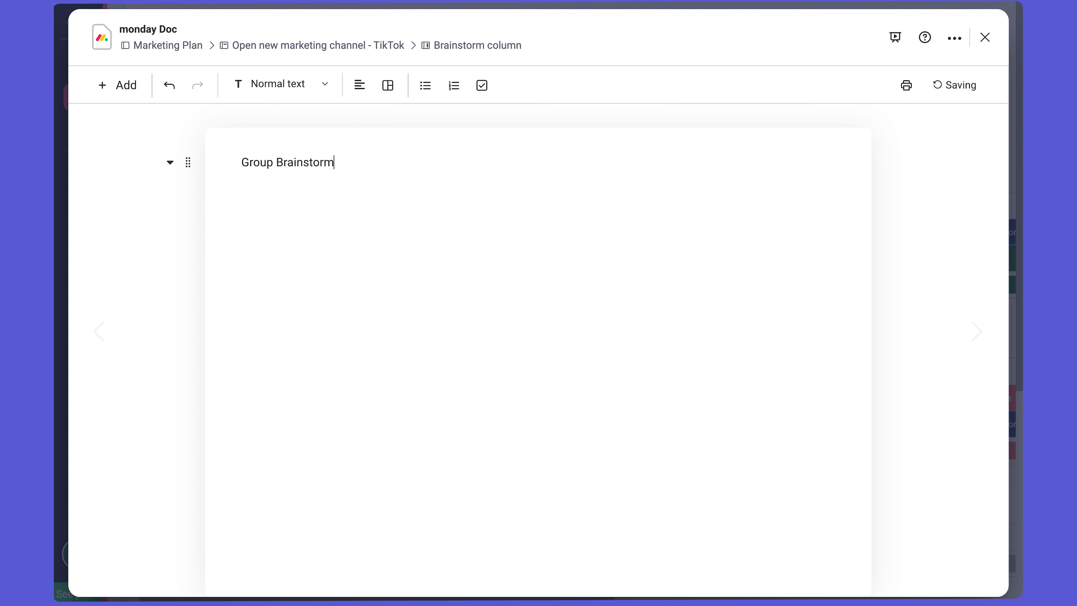
key(Return)
key(Return)
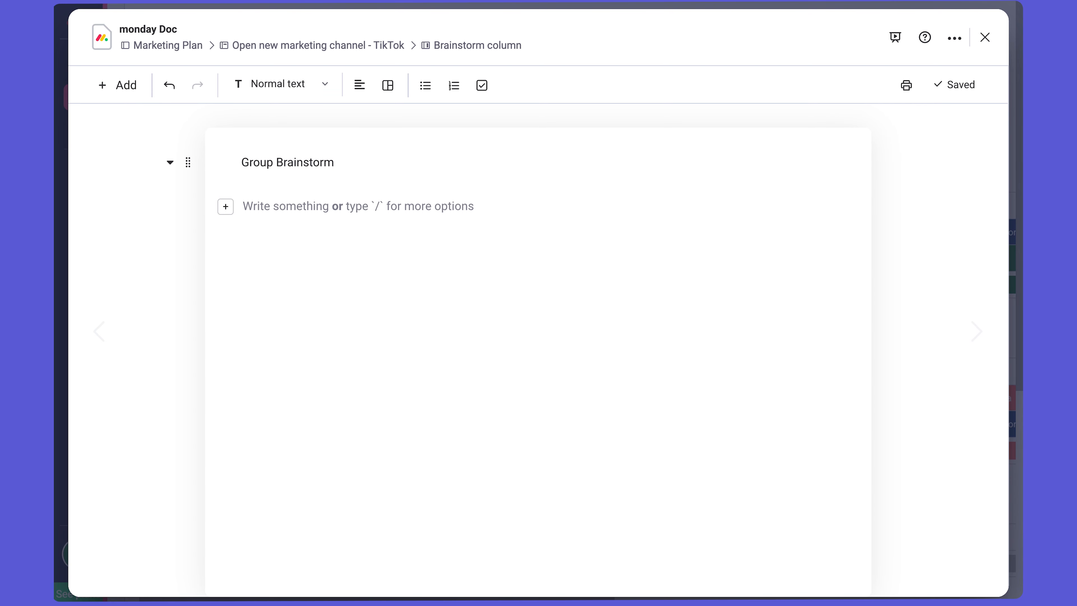
- Write the lines "We want the theme to be purple" and "Who's our audience" in the brainstorm doc
text(We want the)
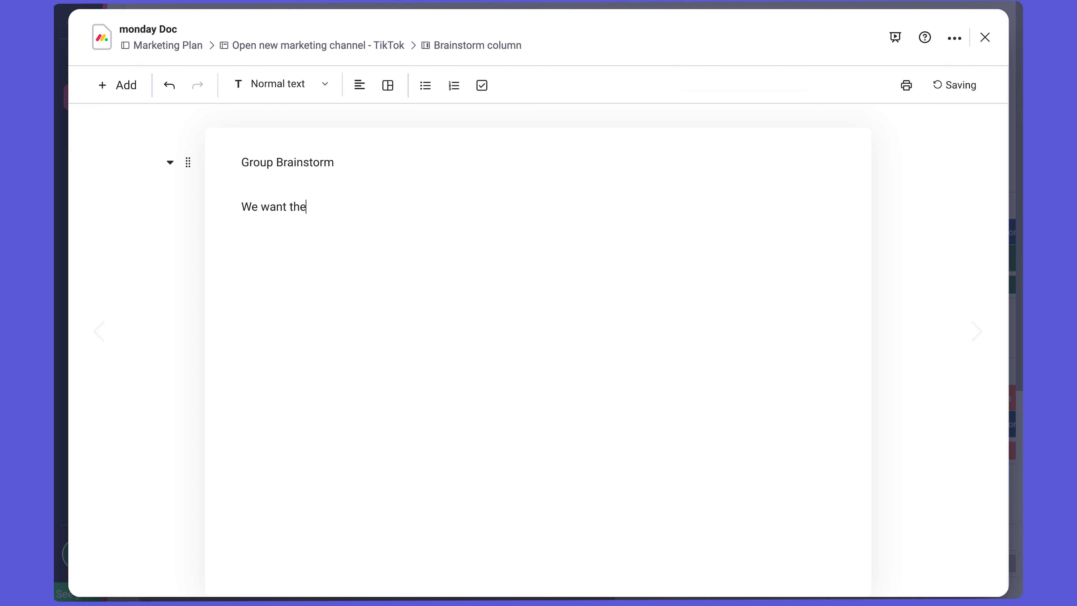
text( theme to be)
text(purple)
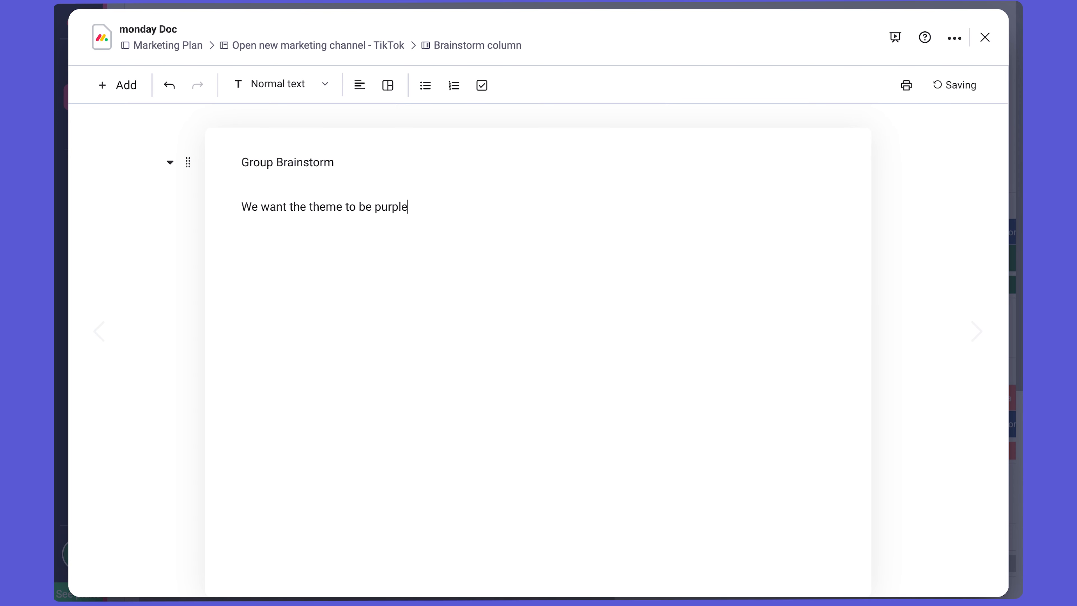
key(Return)
text(B)
key(BackSpace)
text(Who's our audience)
key(Return)
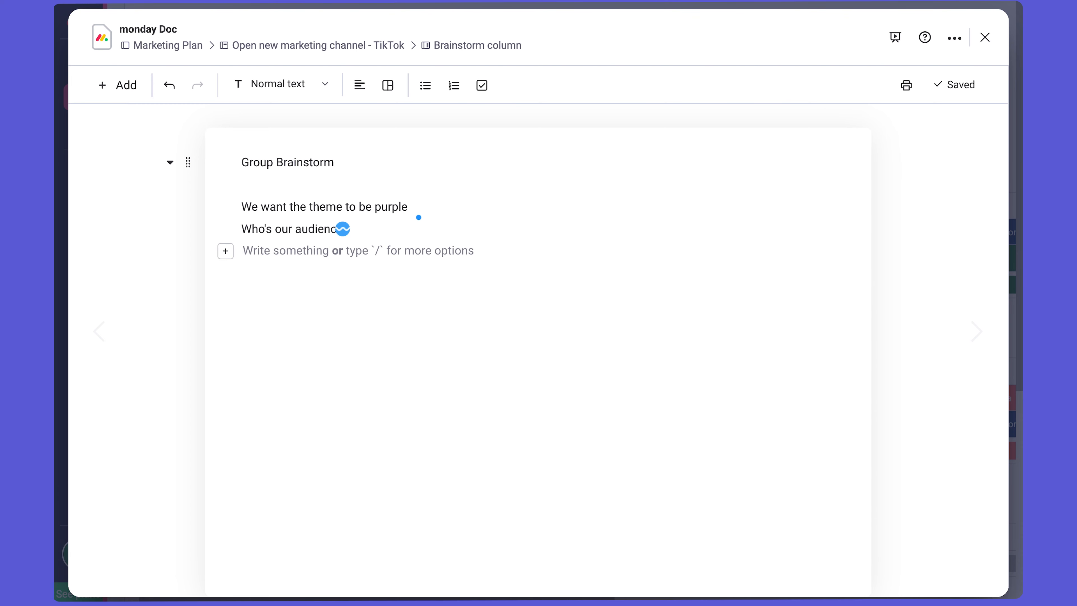
- Add a bulleted list with "30 year old women" and "People living in Sacramento, California" under the audience line, and close the doc
click(425, 85)
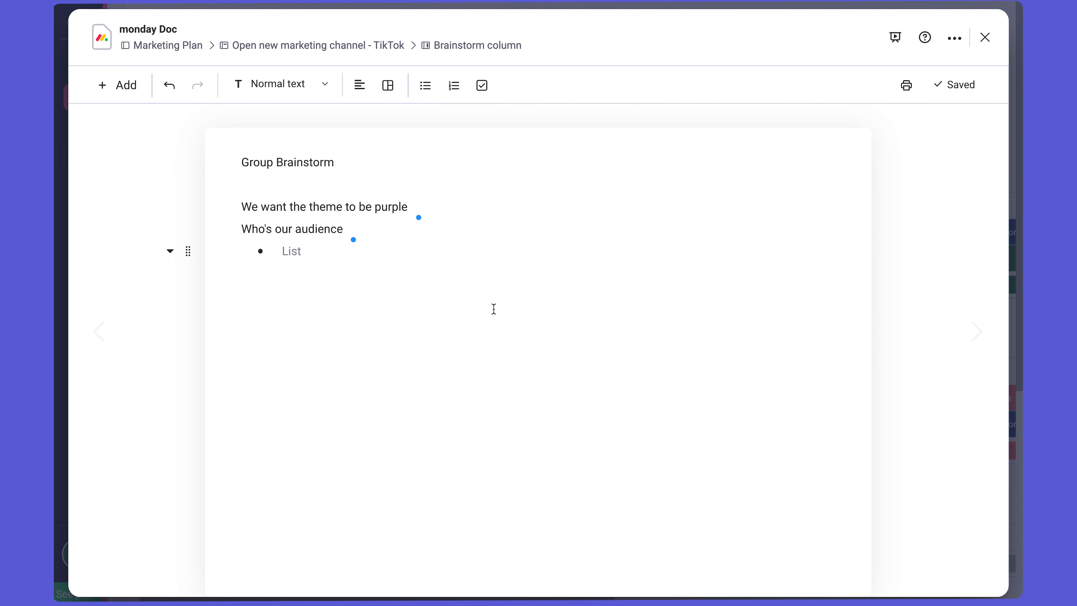
text(30 year old women)
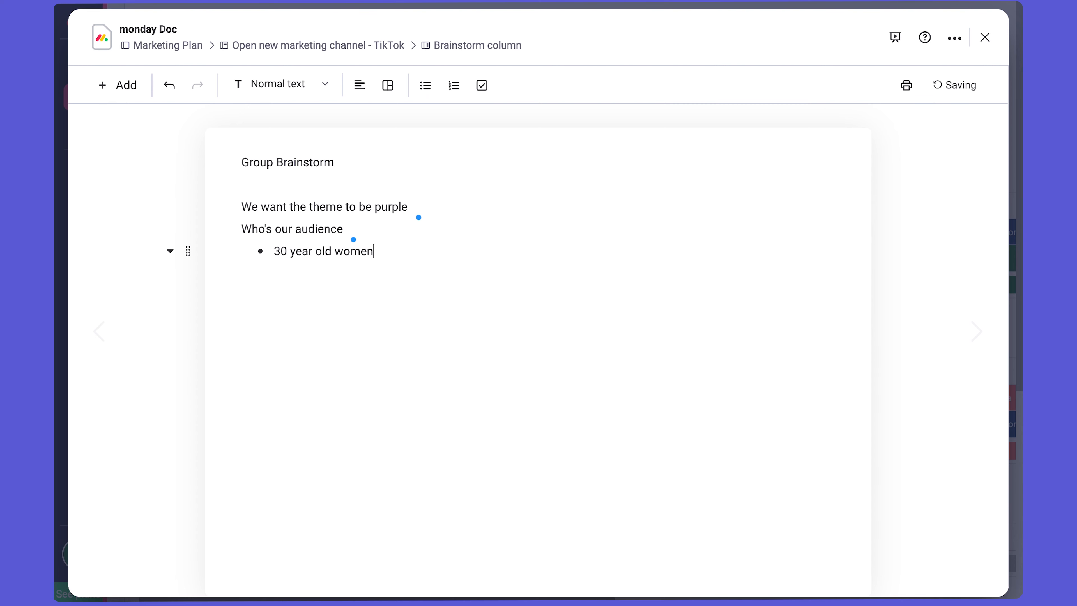
key(Return)
text(People living i)
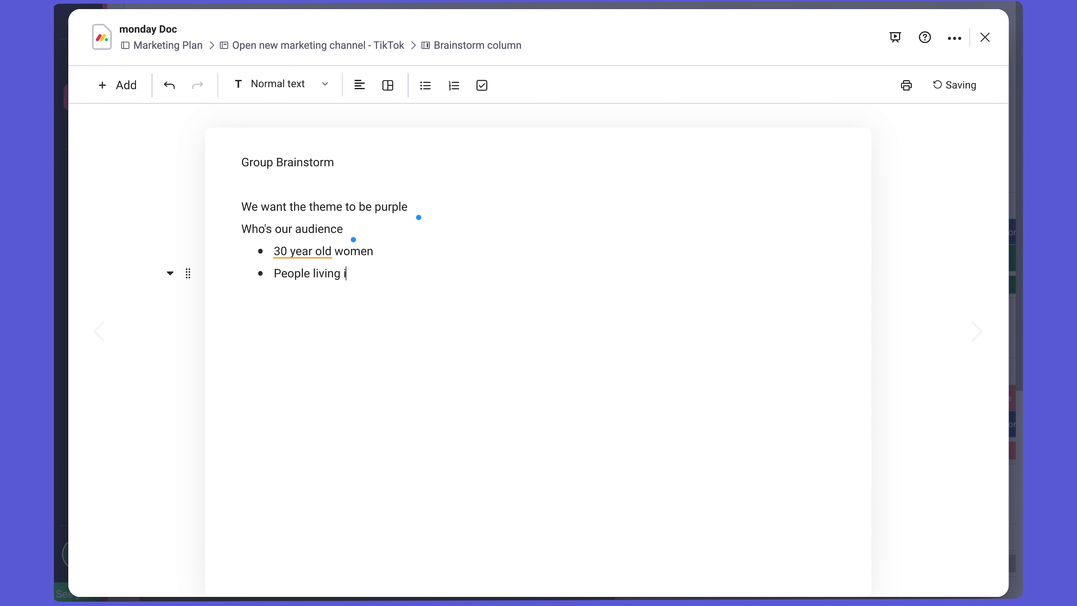
text(n Sacramento, California)
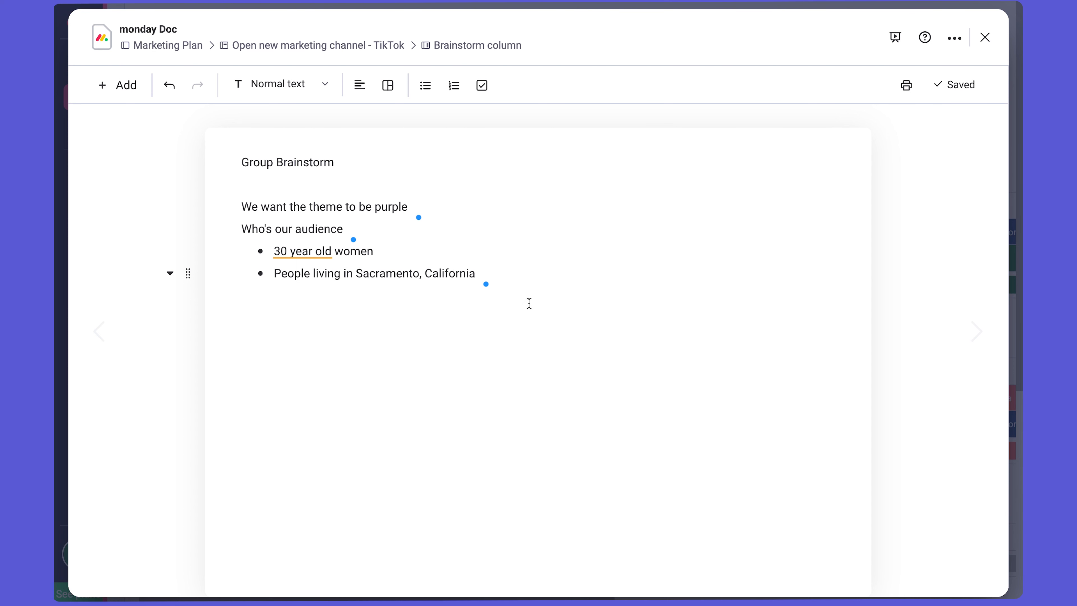
click(984, 40)
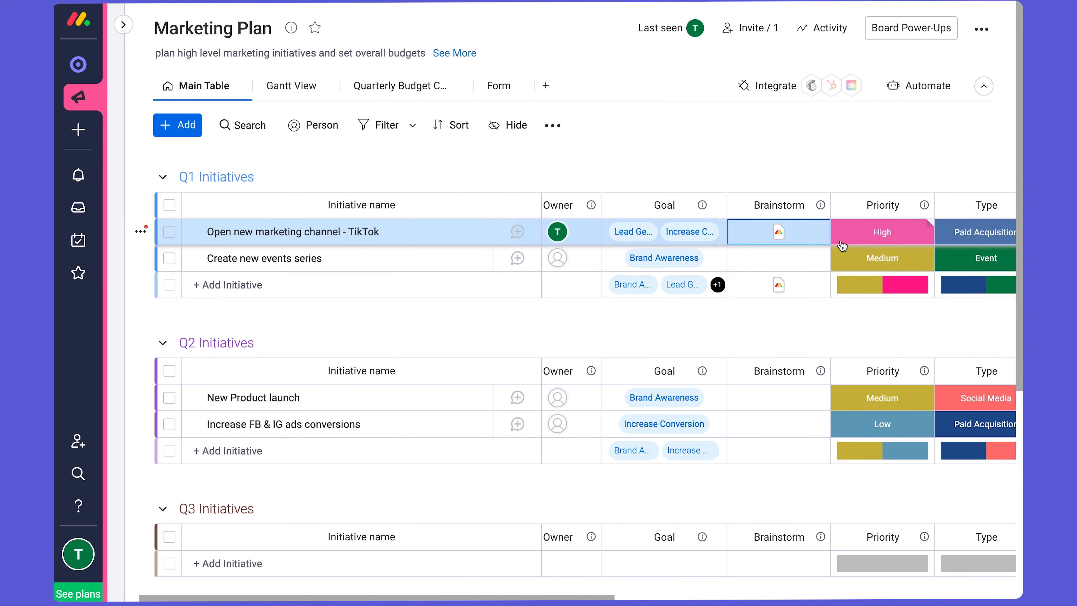
- Inspect the Priority options for the TikTok initiative and the neighbouring Type and Timeline columns
click(906, 236)
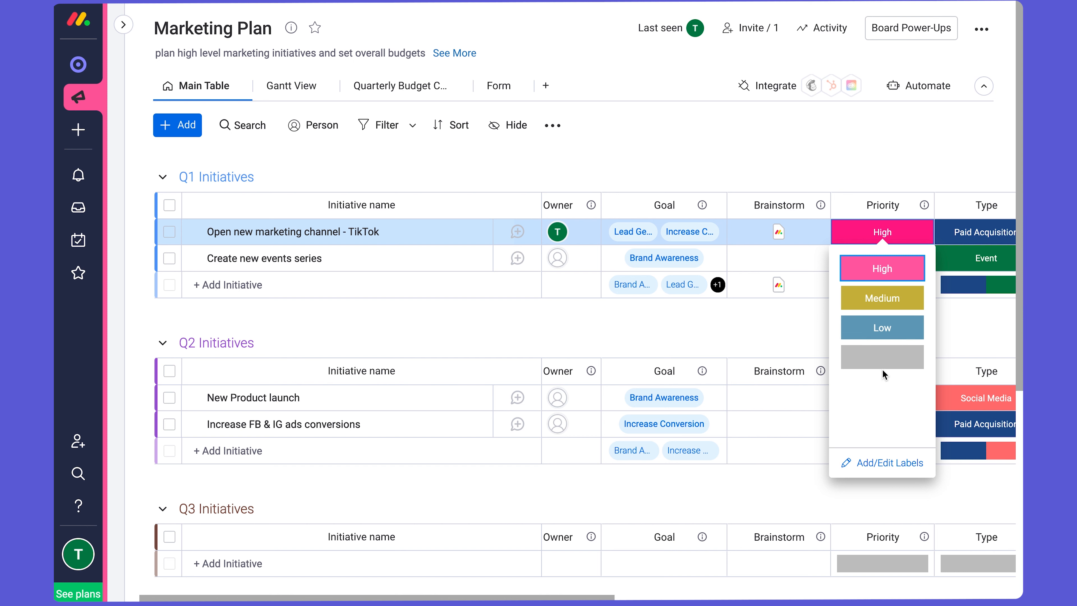
scroll(931, 256, right, 2)
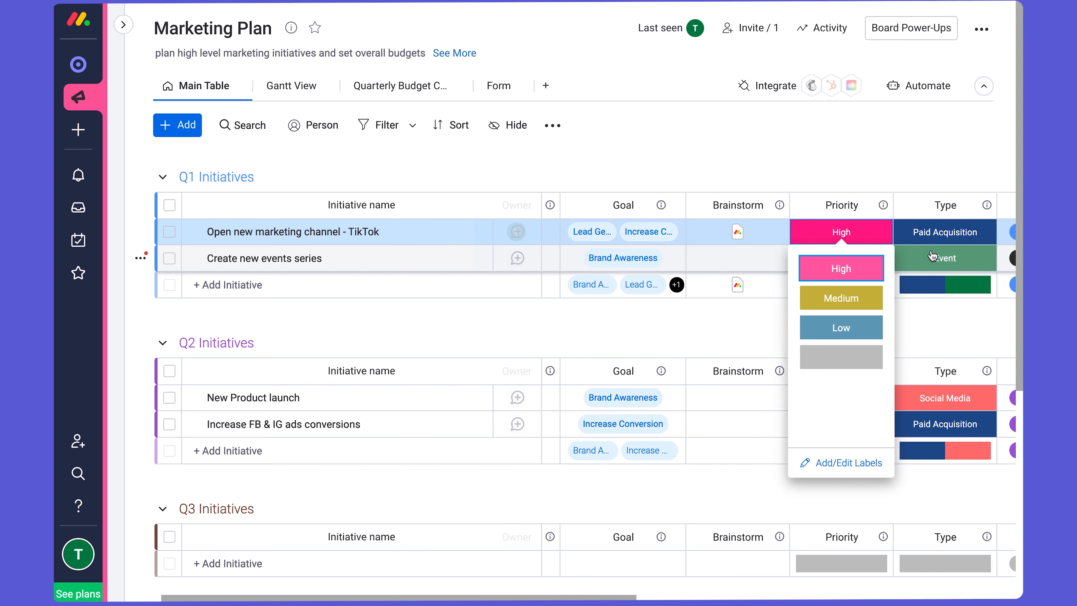
scroll(931, 256, right, 10)
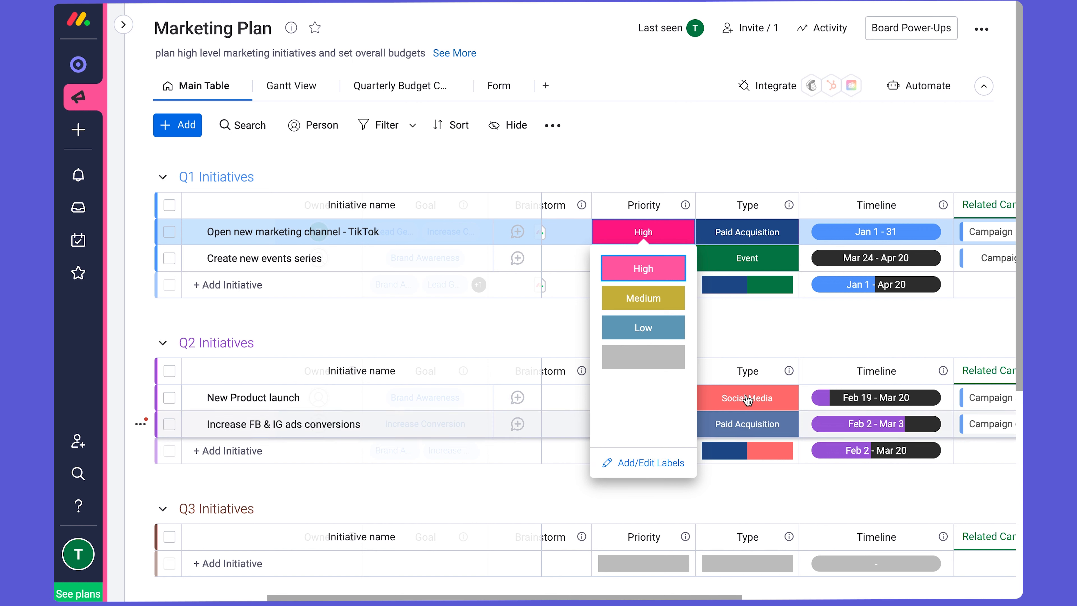
click(802, 337)
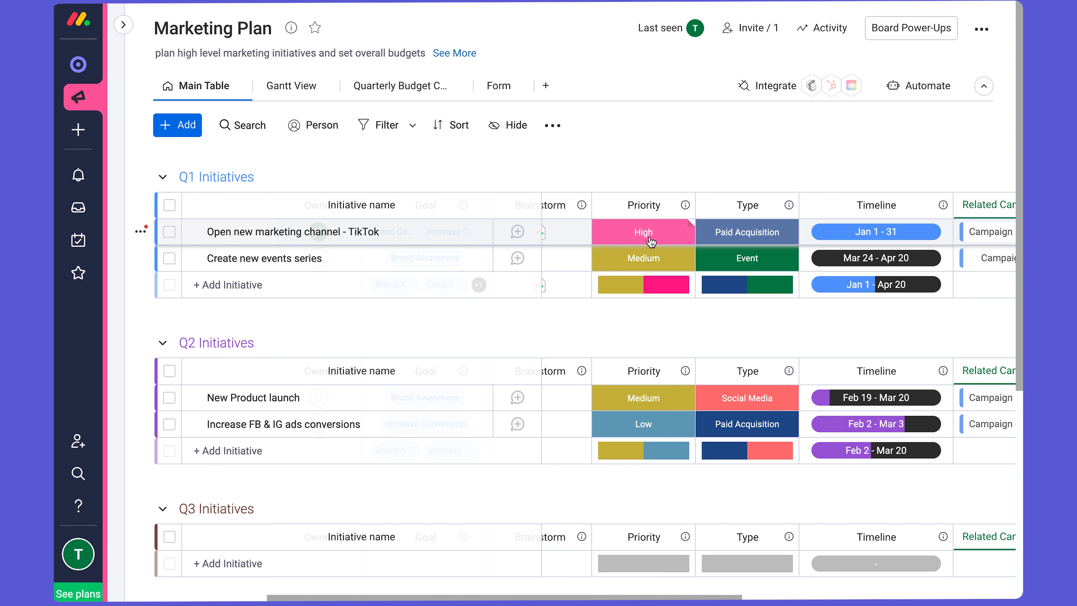
- Filter the board to show only initiatives with High priority
click(386, 133)
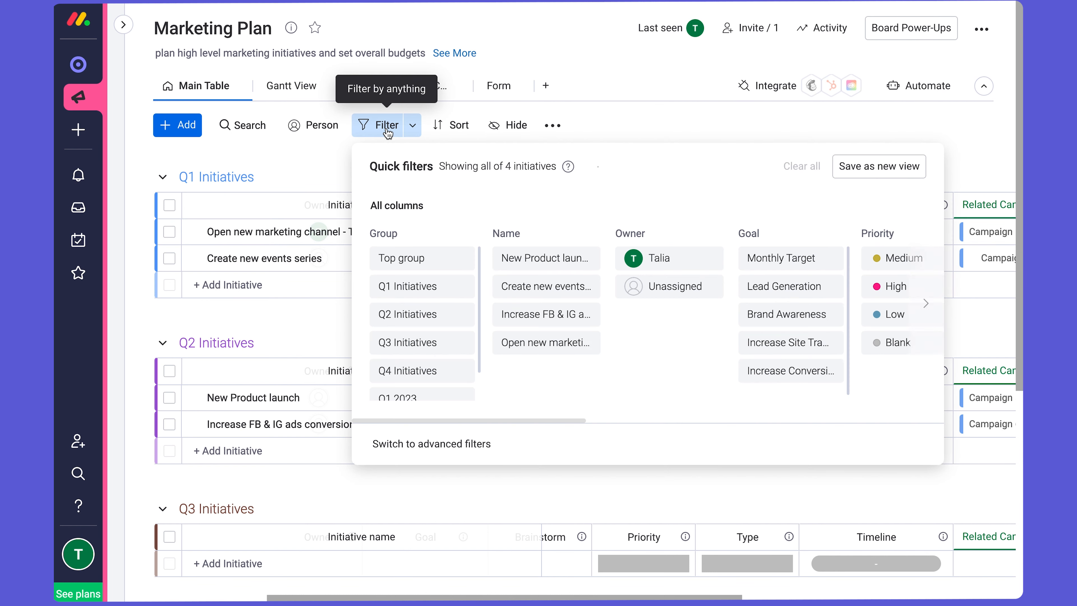
scroll(736, 316, right, 3)
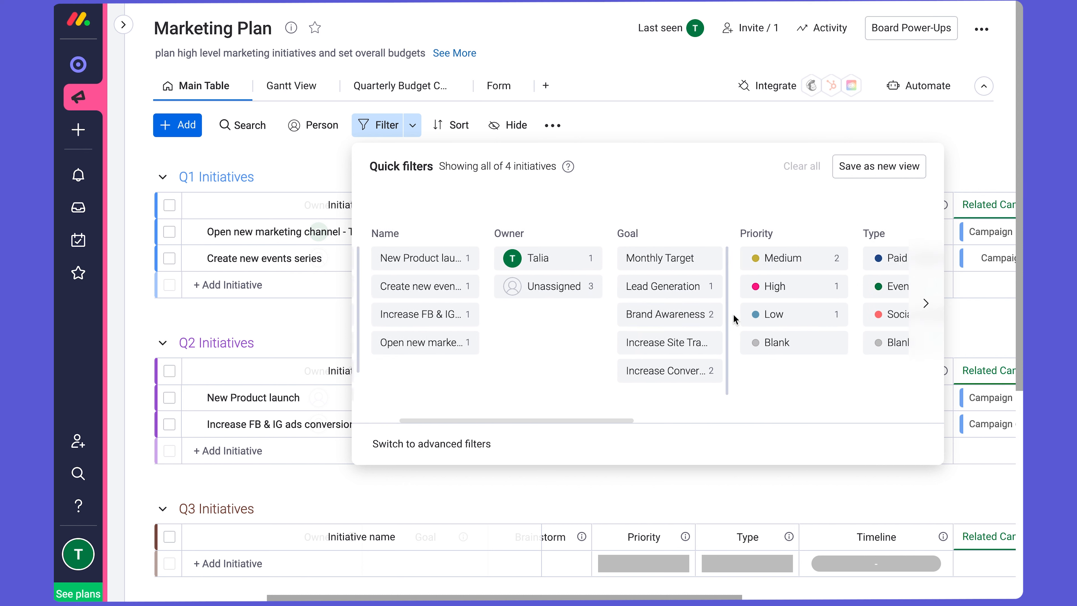
click(756, 286)
click(663, 112)
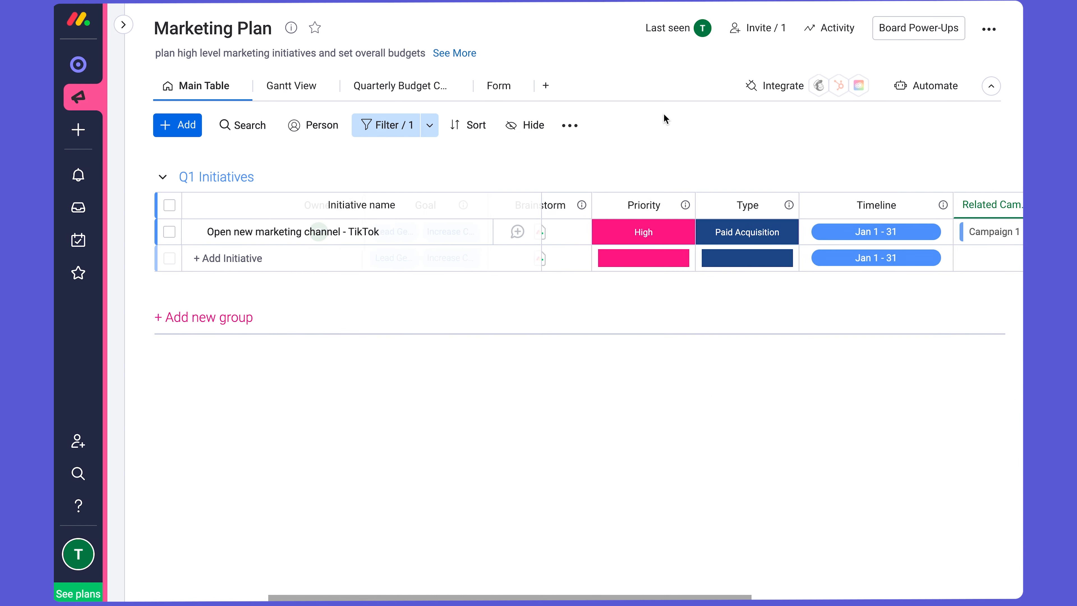
- Clear the High priority filter so all initiatives are included again
click(377, 127)
click(791, 167)
click(788, 129)
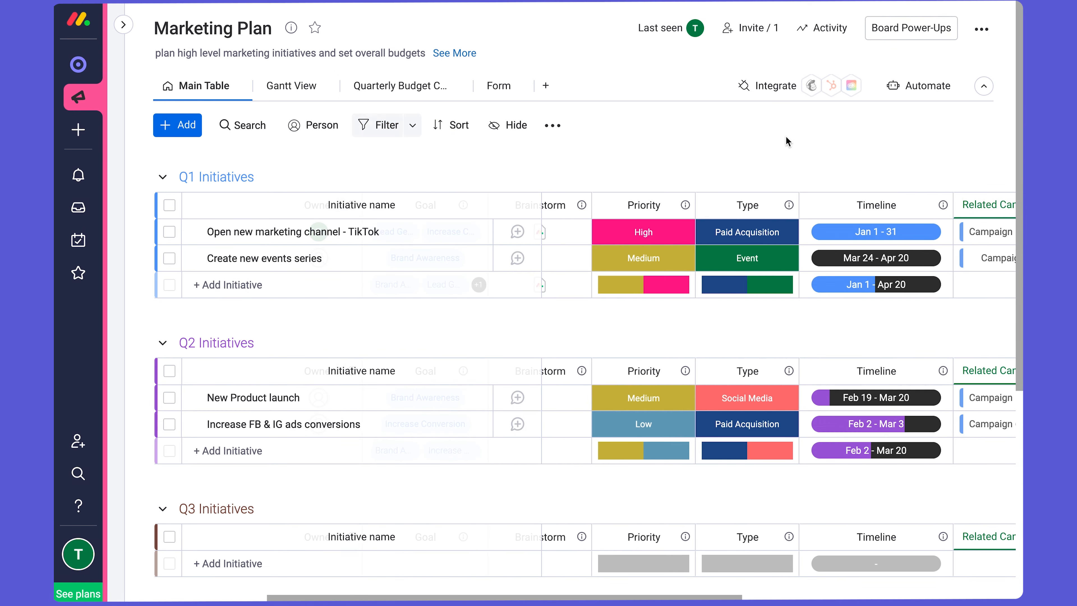
- Open the label editor from the TikTok initiative's Priority cell, examine the label names and colour choices, and leave it without changes
scroll(641, 232, left, 5)
scroll(640, 234, right, 5)
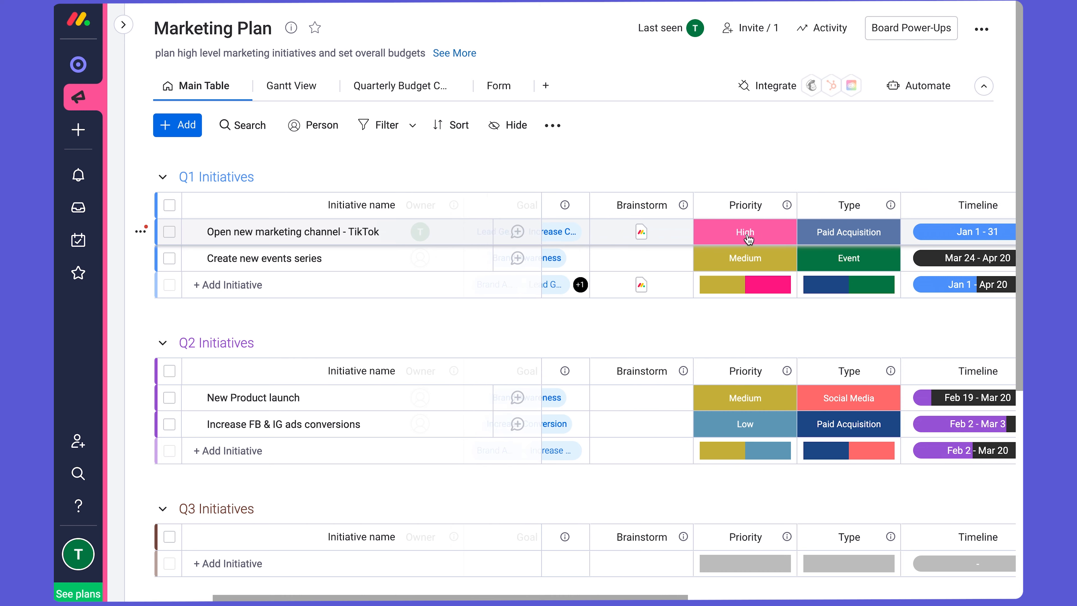
click(745, 232)
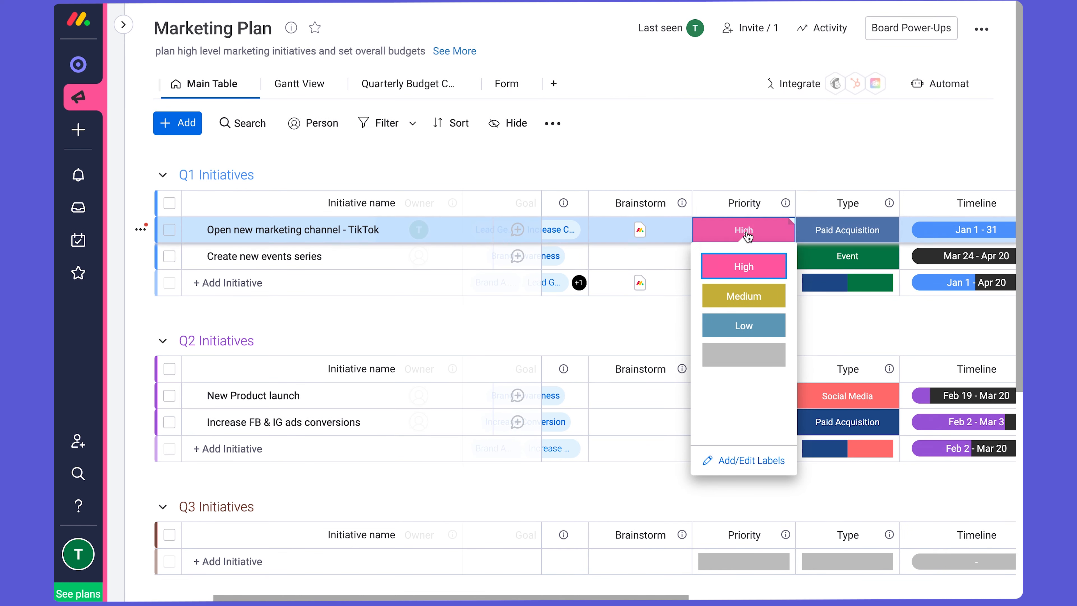
click(745, 463)
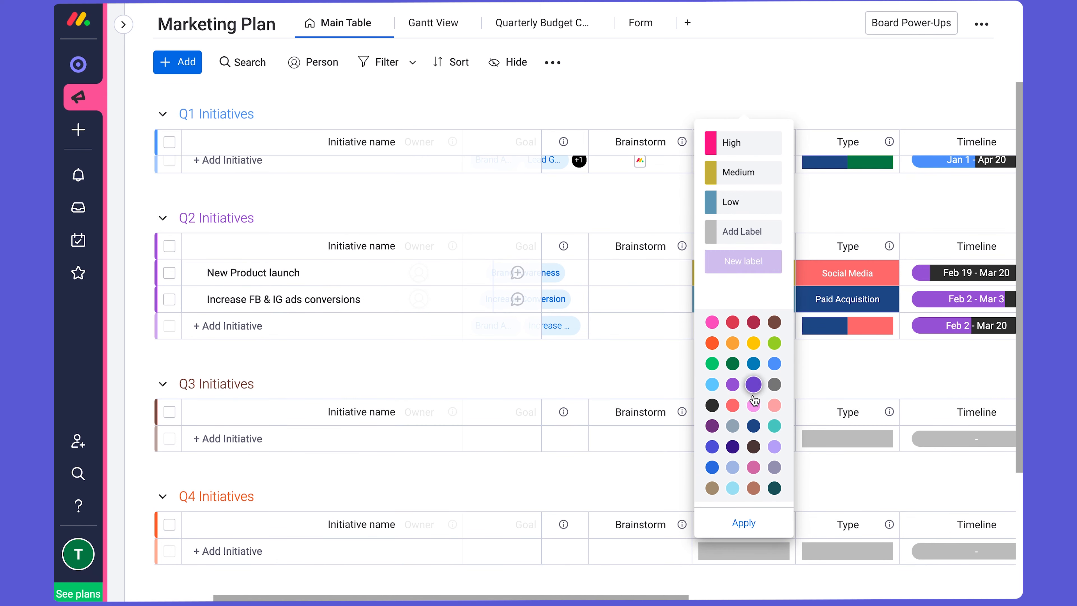
click(832, 355)
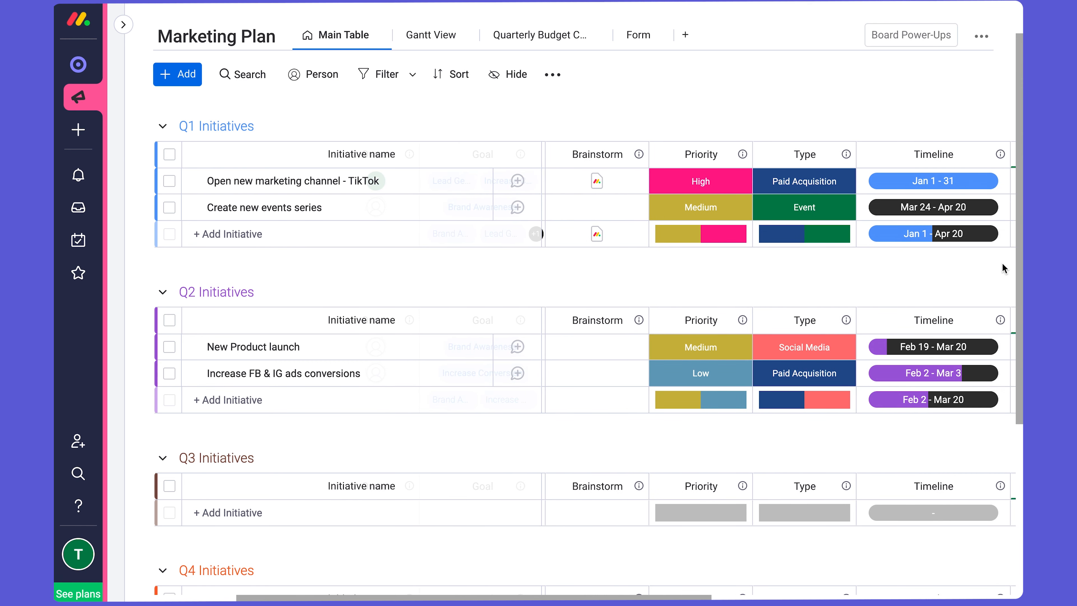
- View the linked details of Campaign 2 and Campaign 1 in the Q1 initiatives' related campaigns, closing each card
scroll(957, 293, right, 3)
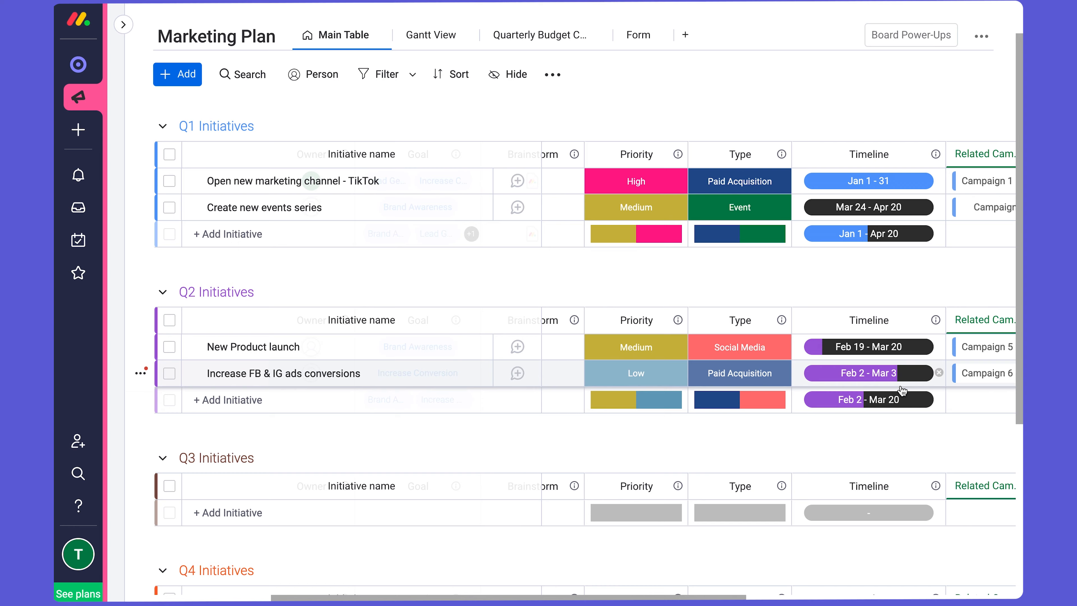
scroll(901, 390, right, 10)
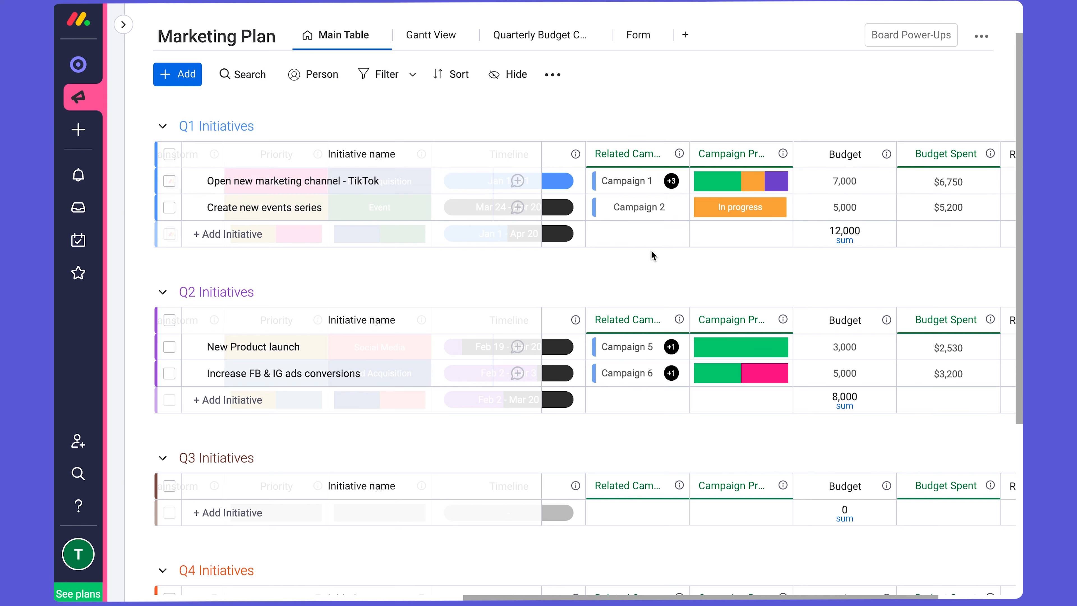
click(630, 211)
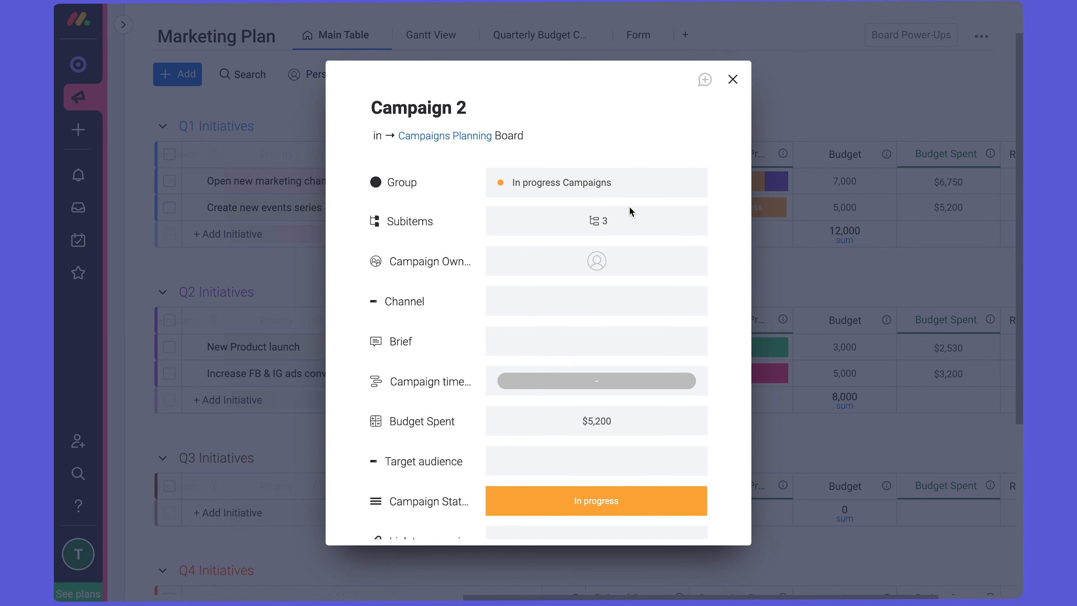
click(732, 80)
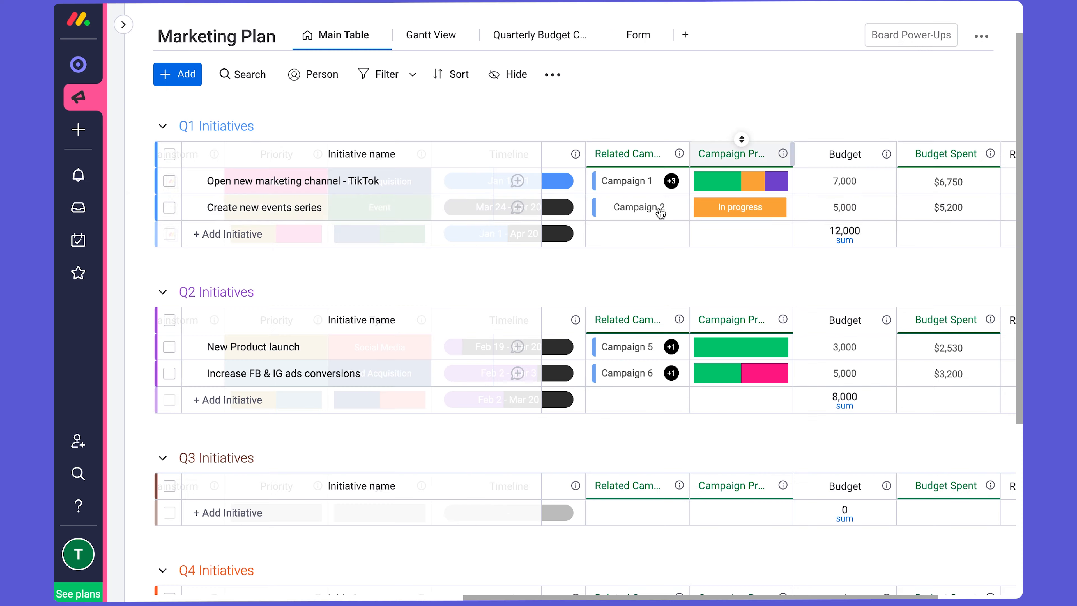
click(632, 191)
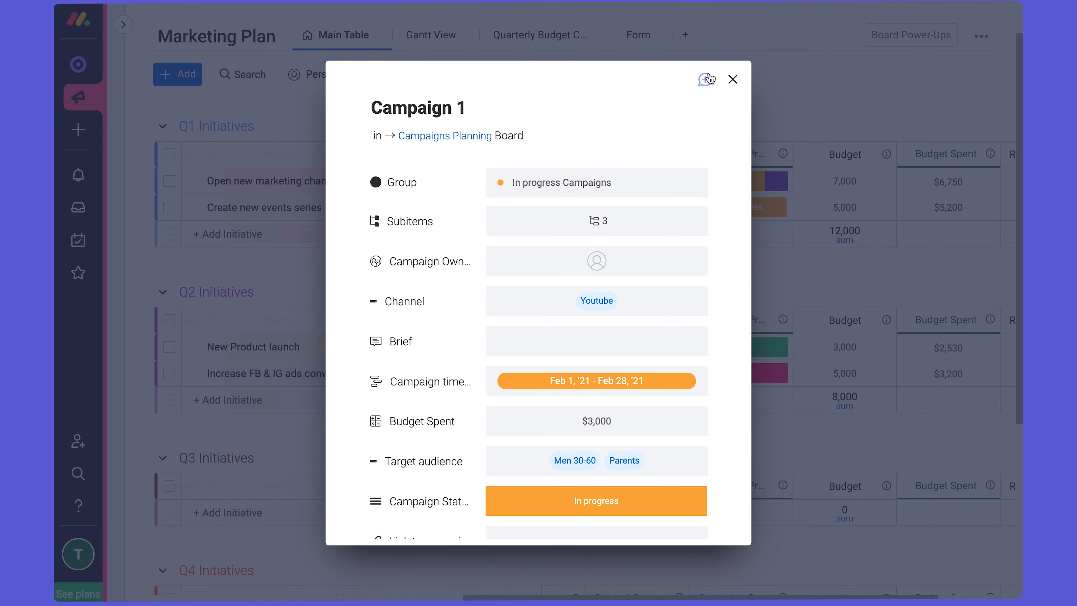
click(732, 79)
- Examine the campaign and budget columns, and view the campaigns behind the Scheduled portion of the TikTok initiative's campaign progress
scroll(685, 298, down, 1)
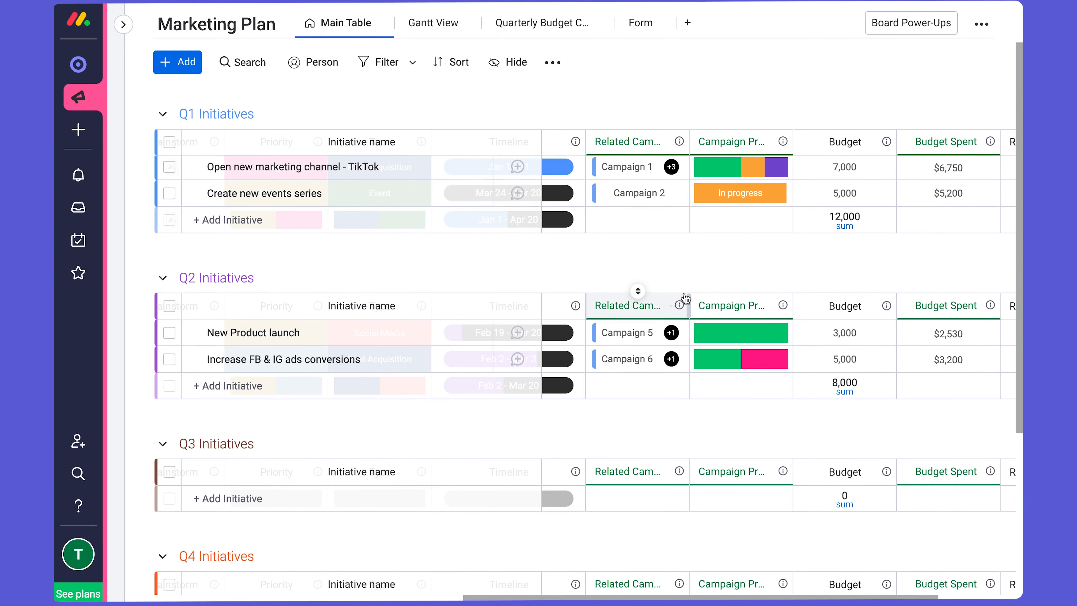
scroll(685, 298, up, 2)
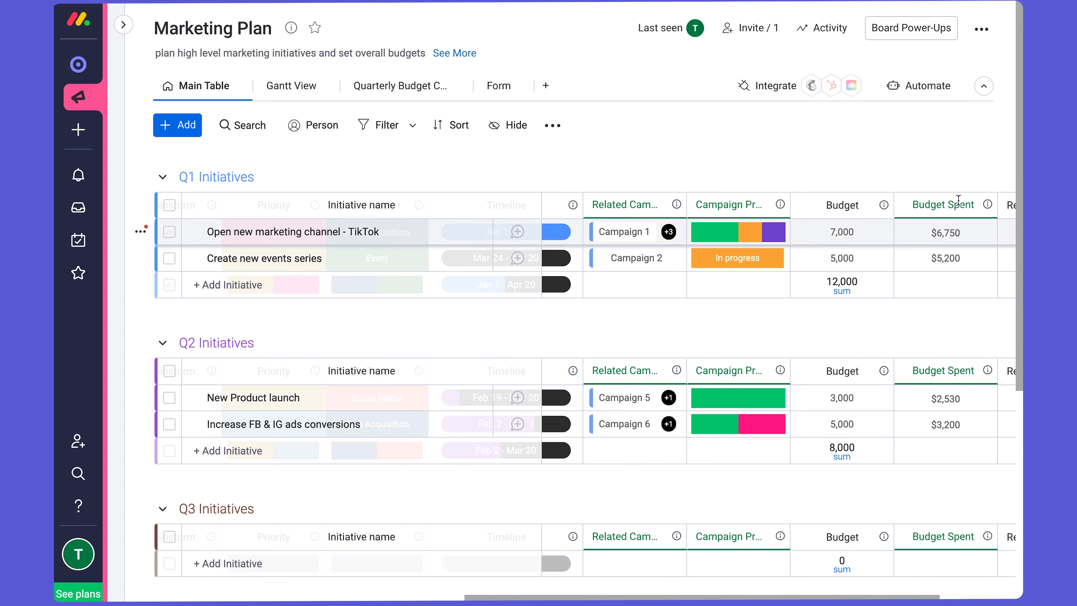
scroll(935, 355, right, 2)
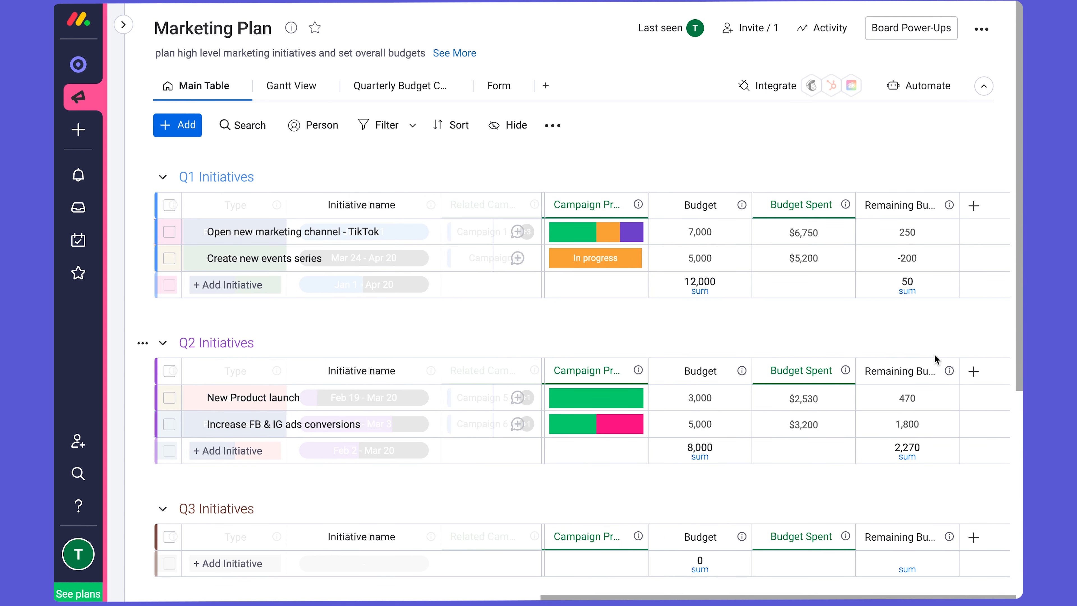
scroll(795, 299, left, 2)
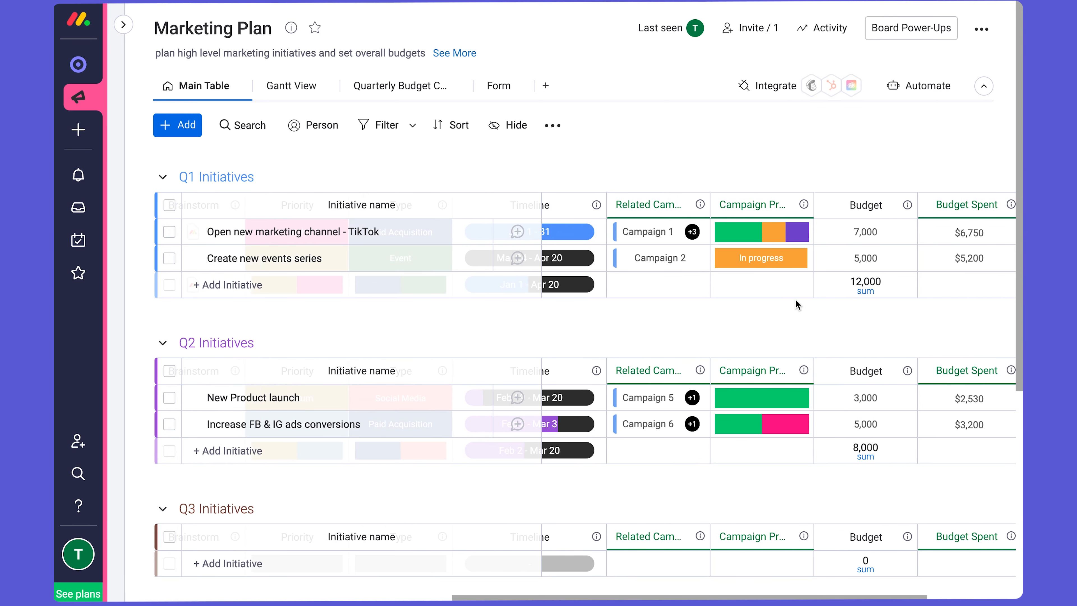
scroll(804, 294, right, 1)
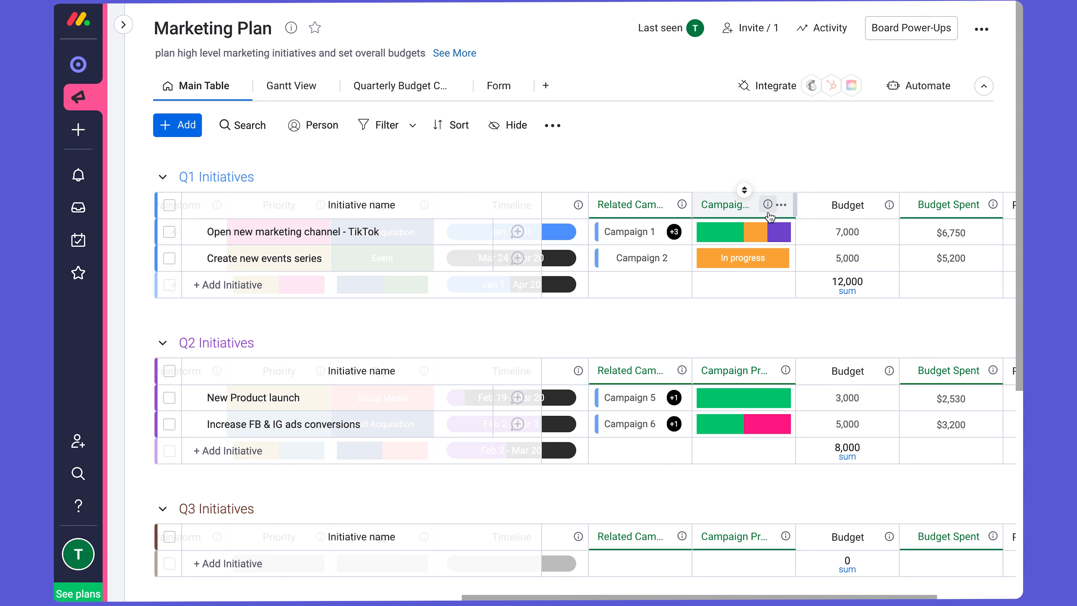
mouse_move(776, 230)
click(776, 230)
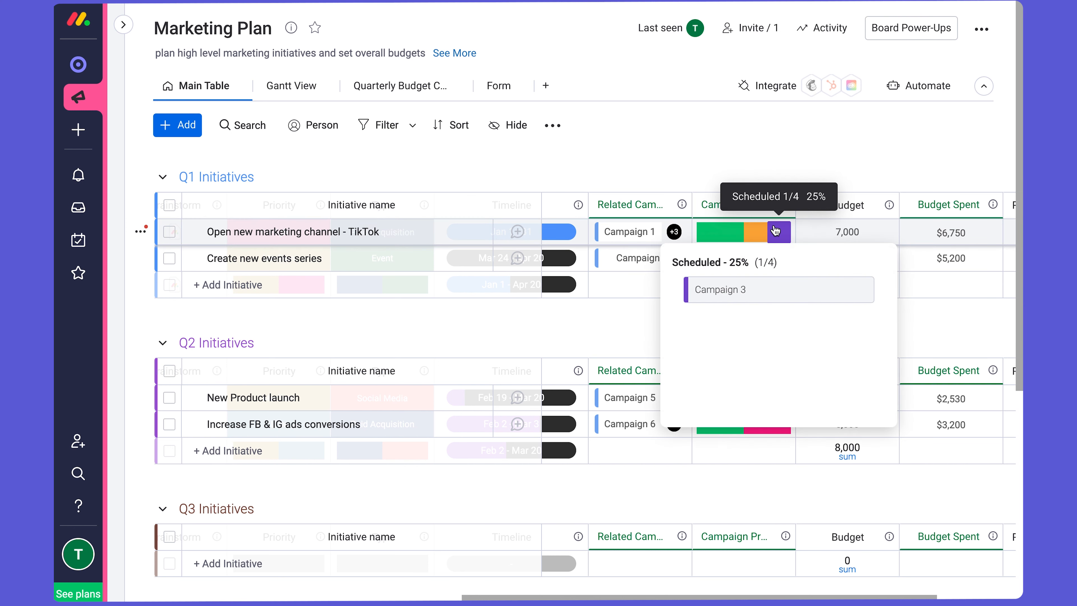
click(707, 157)
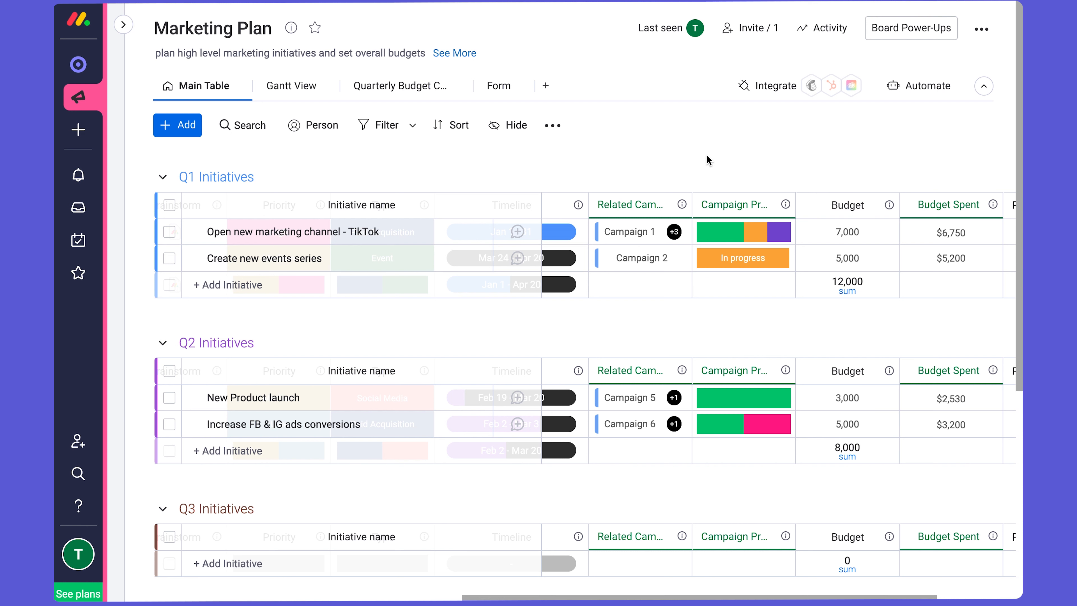
- Review the budget columns and inspect the formula behind the Remaining Budget column without changing it
scroll(755, 256, right, 1)
scroll(756, 257, right, 3)
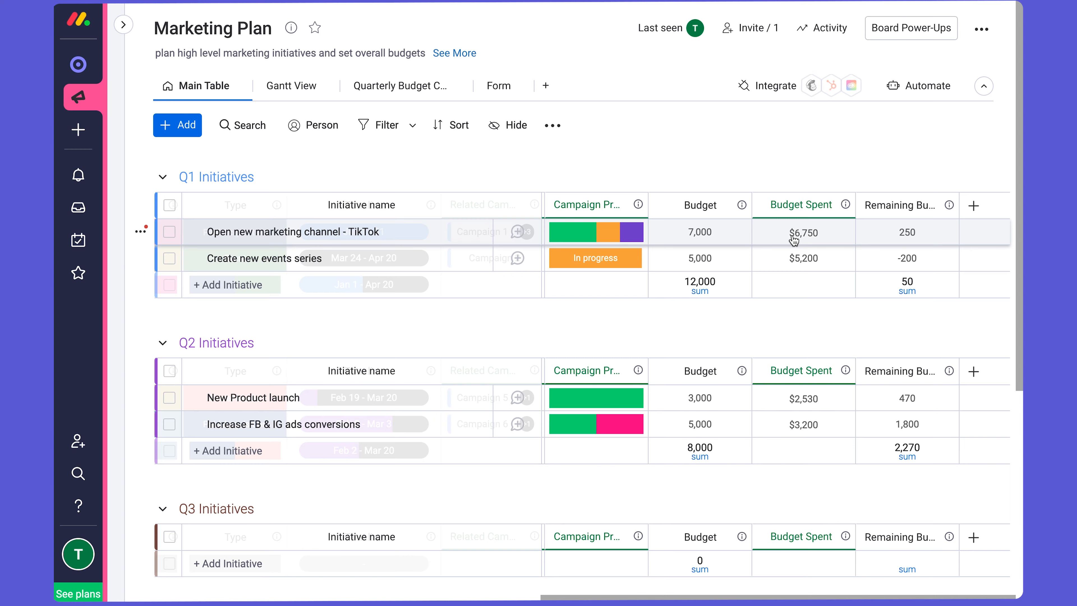
scroll(794, 240, left, 3)
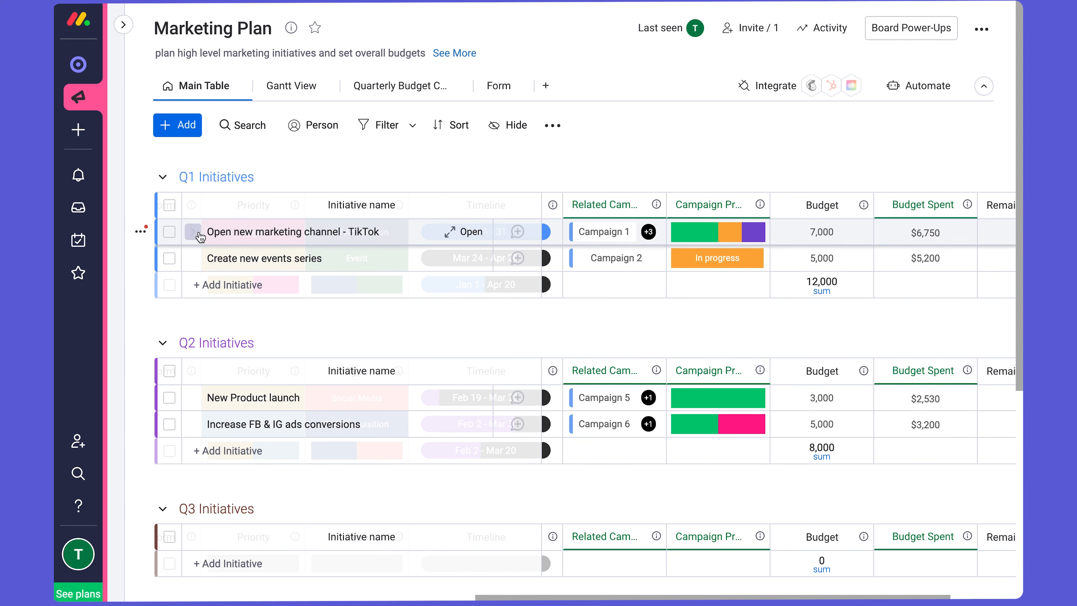
scroll(359, 229, right, 3)
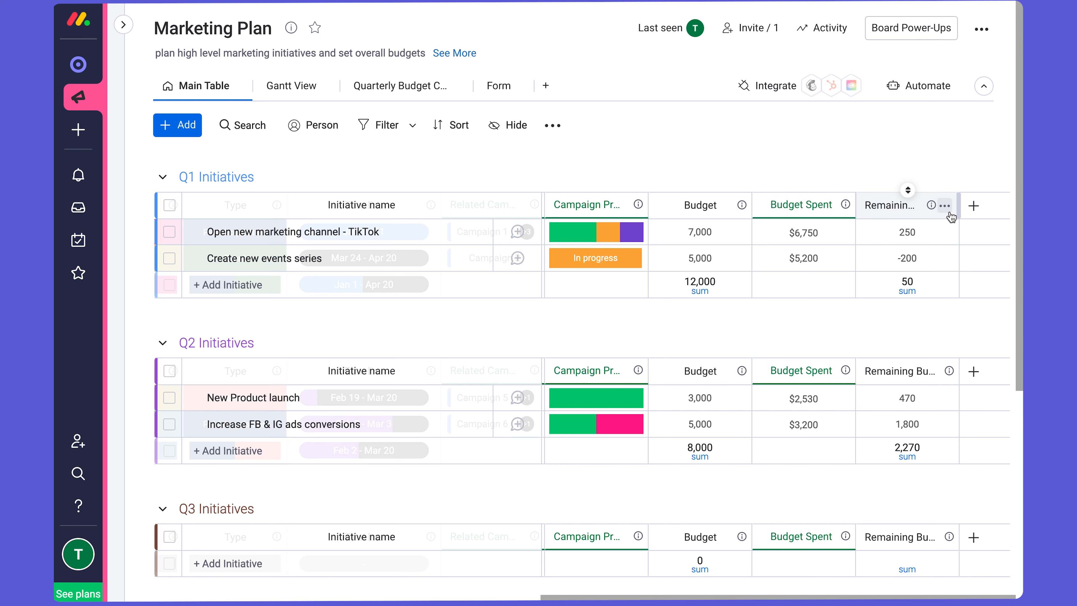
click(944, 206)
mouse_move(901, 243)
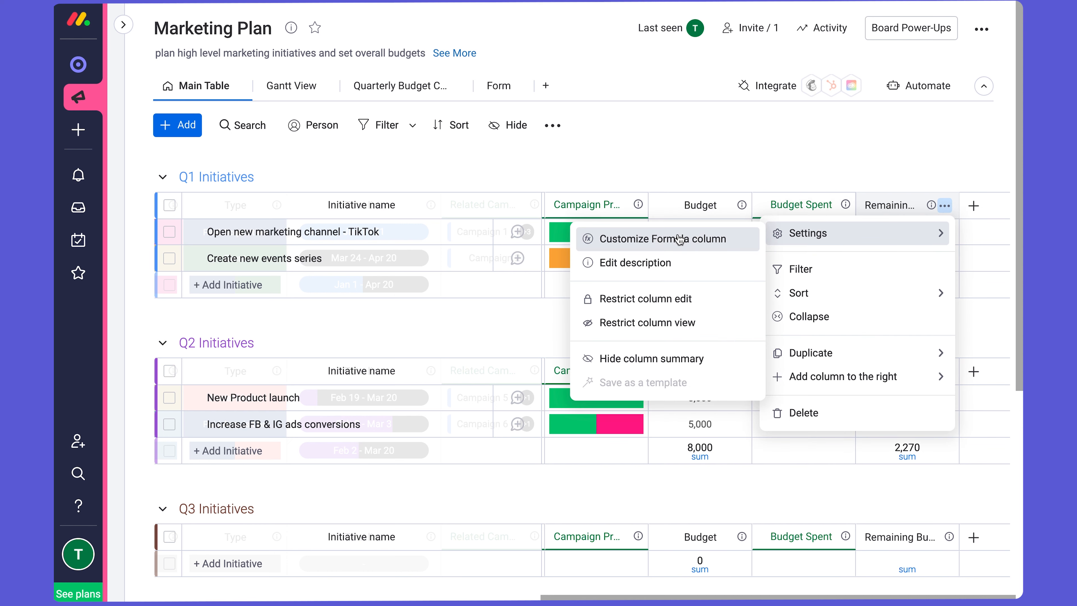
click(649, 239)
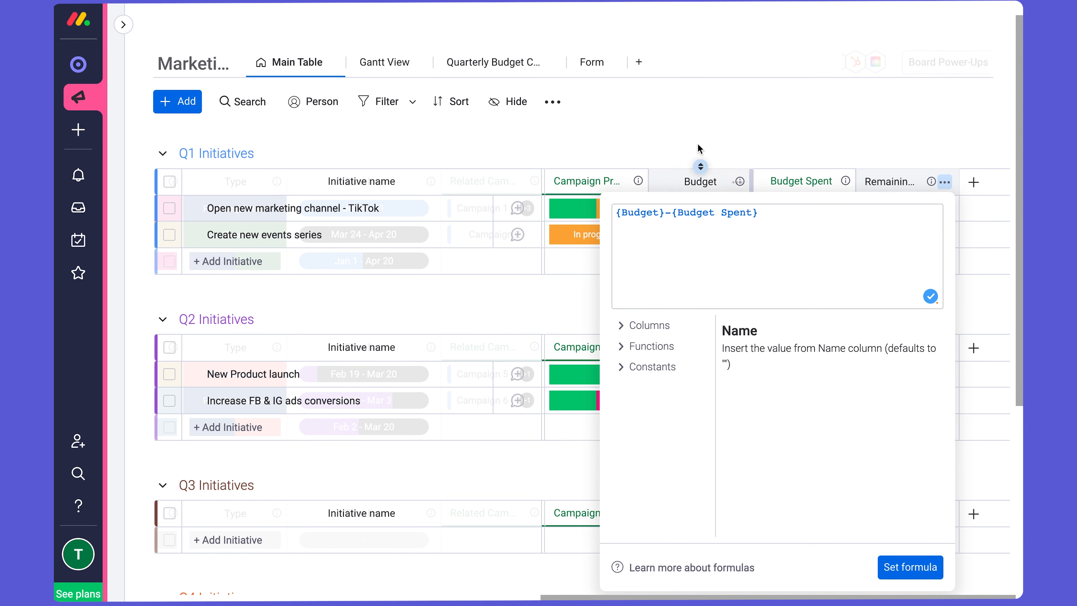
click(742, 134)
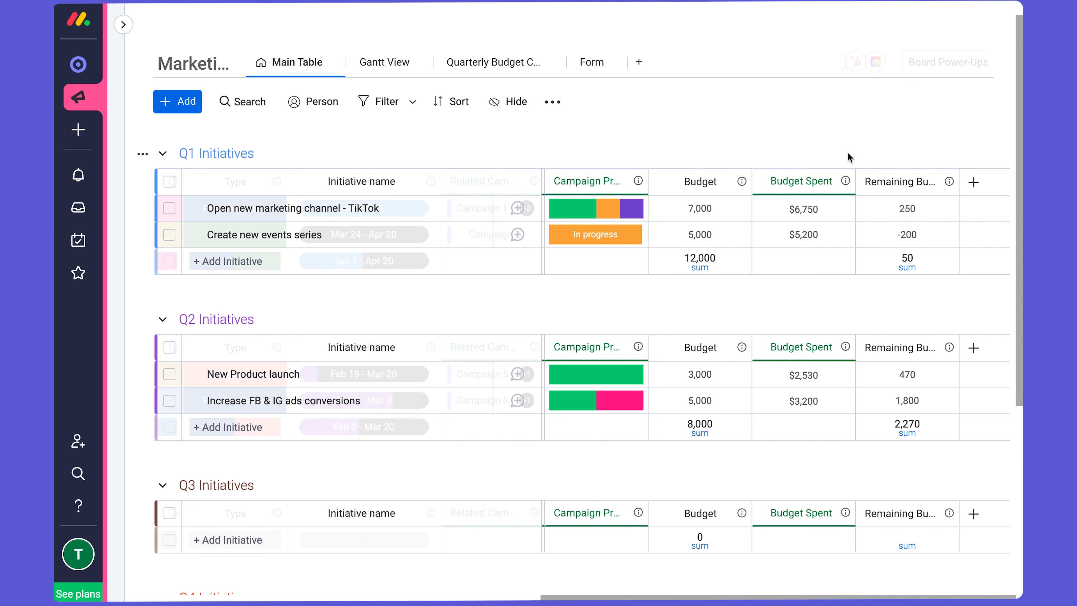
- Browse the additional column types in the Column Center, including Essentials and Super Useful, and close it without adding one
click(973, 182)
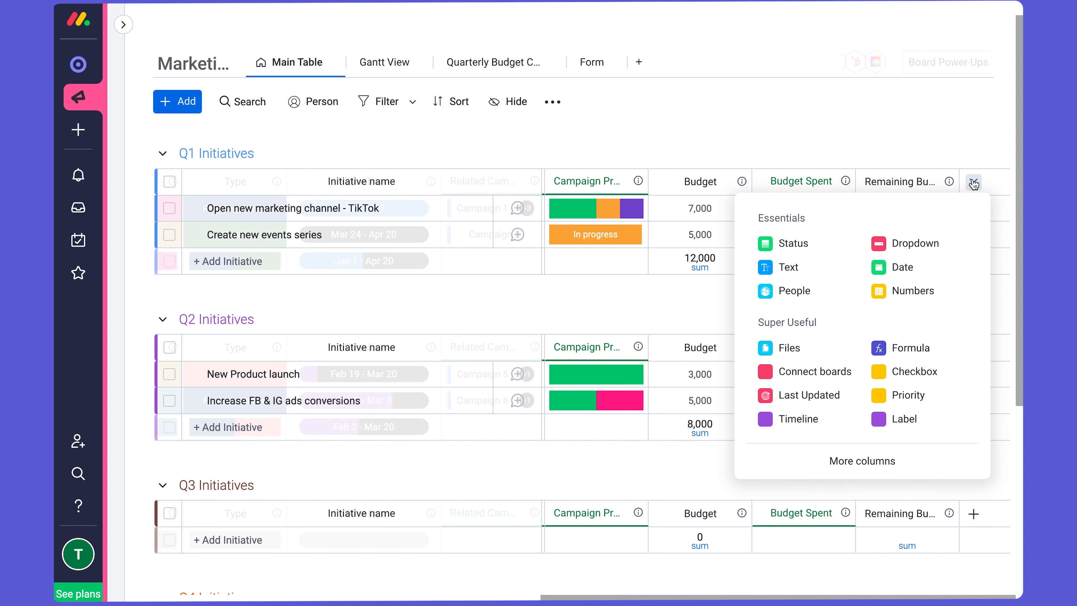
click(891, 460)
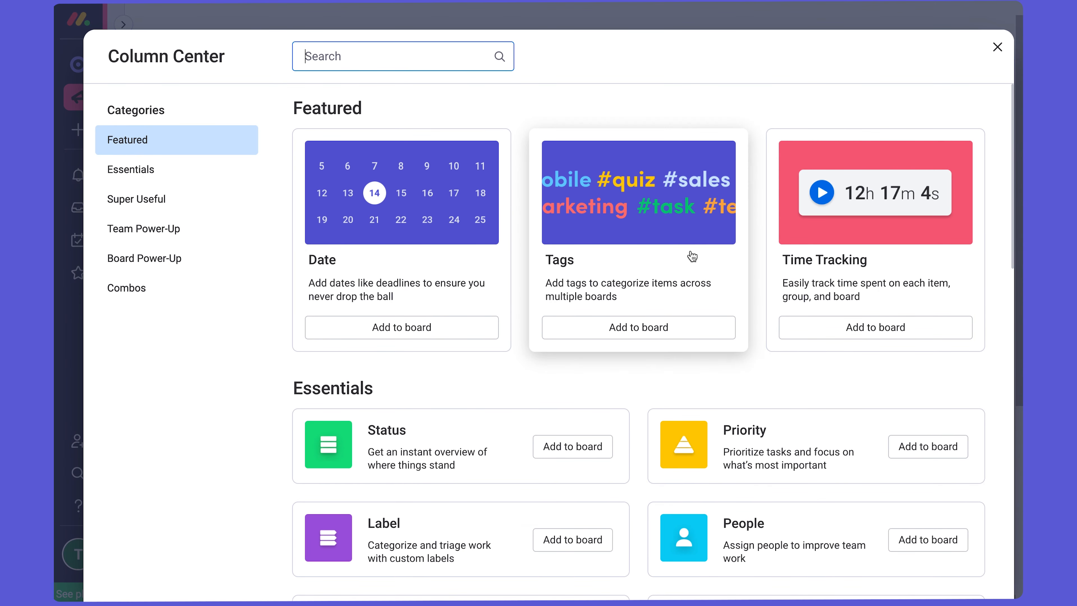
scroll(695, 323, down, 6)
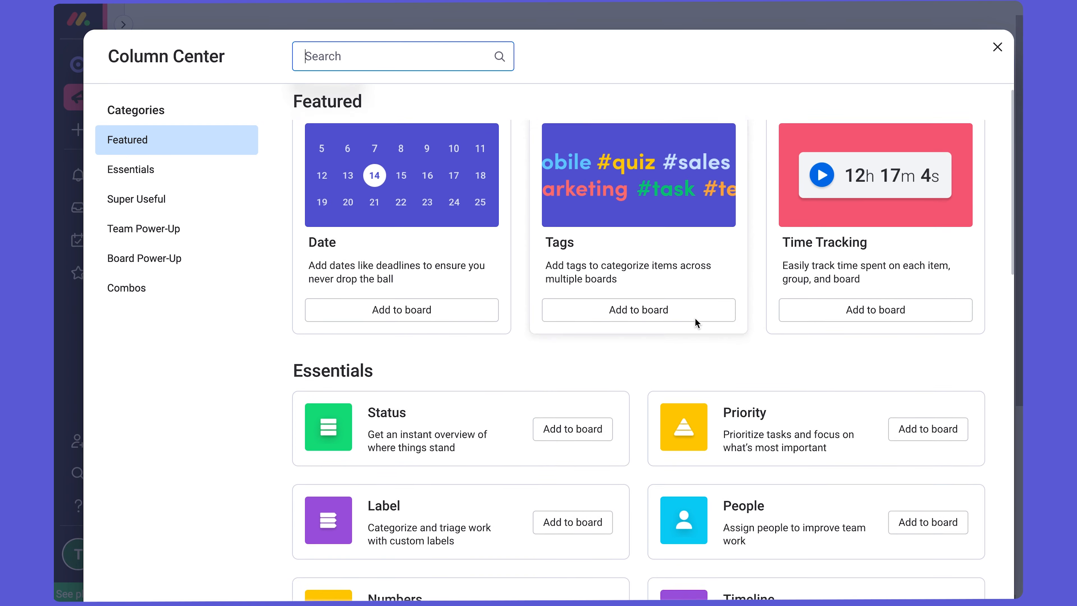
scroll(697, 322, down, 2)
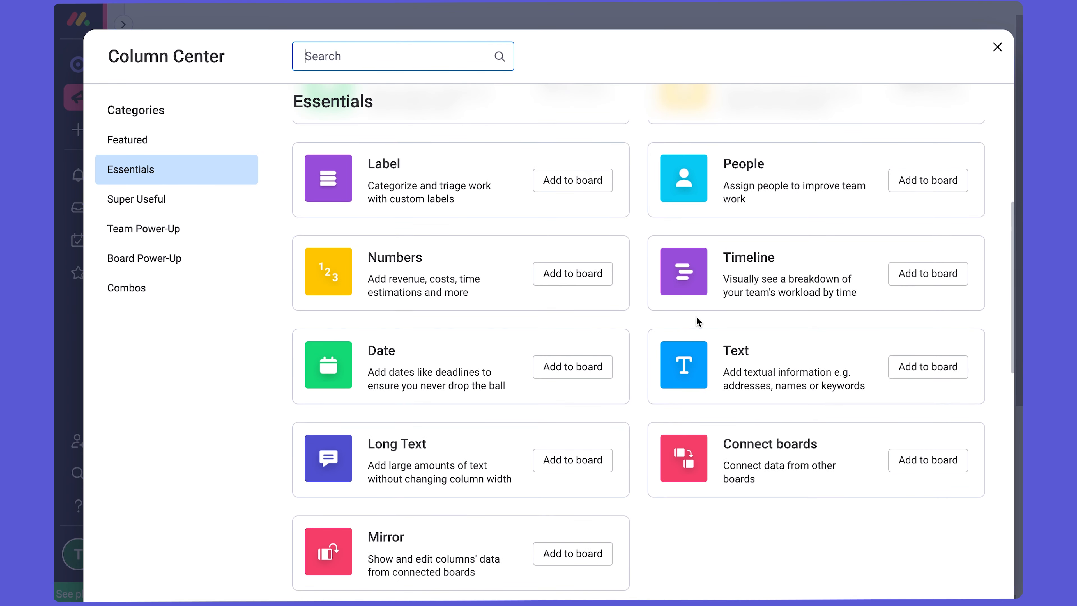
scroll(697, 322, down, 4)
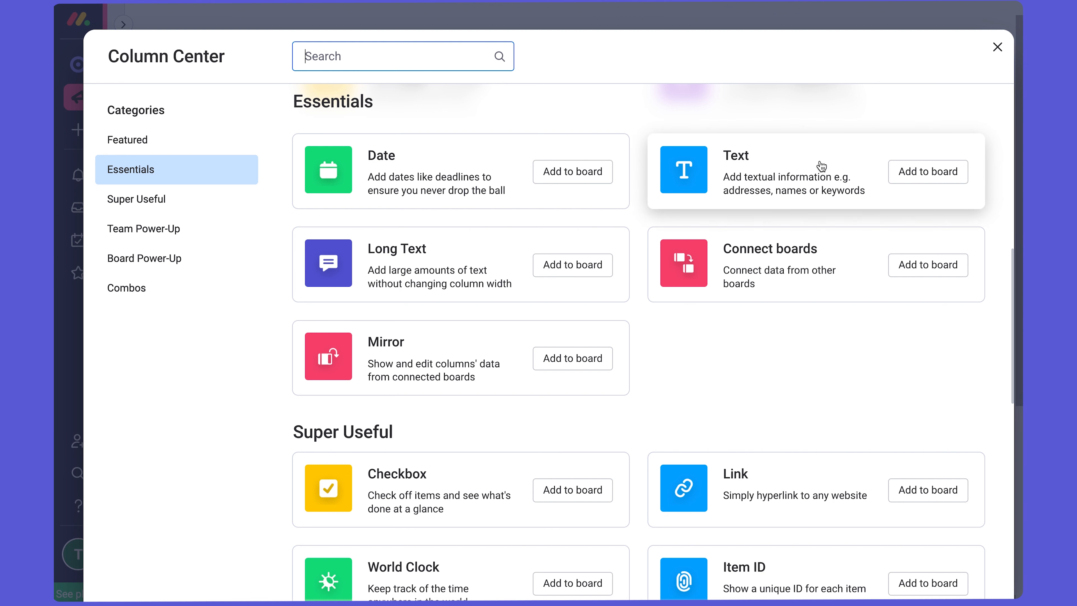
click(996, 49)
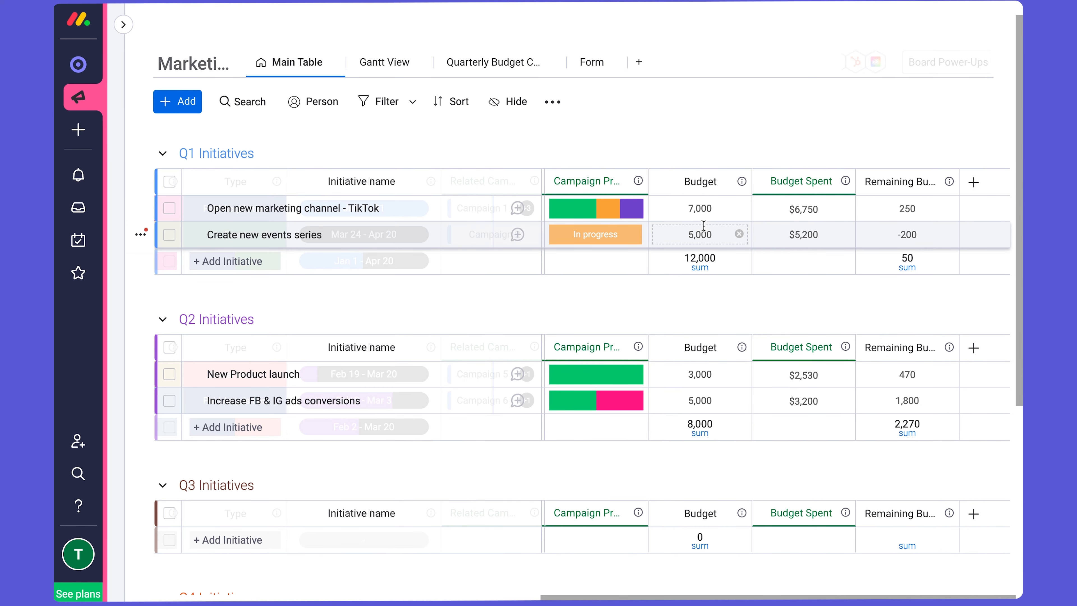
- Open the Automations Center for the Marketing Plan board
scroll(731, 249, up, 2)
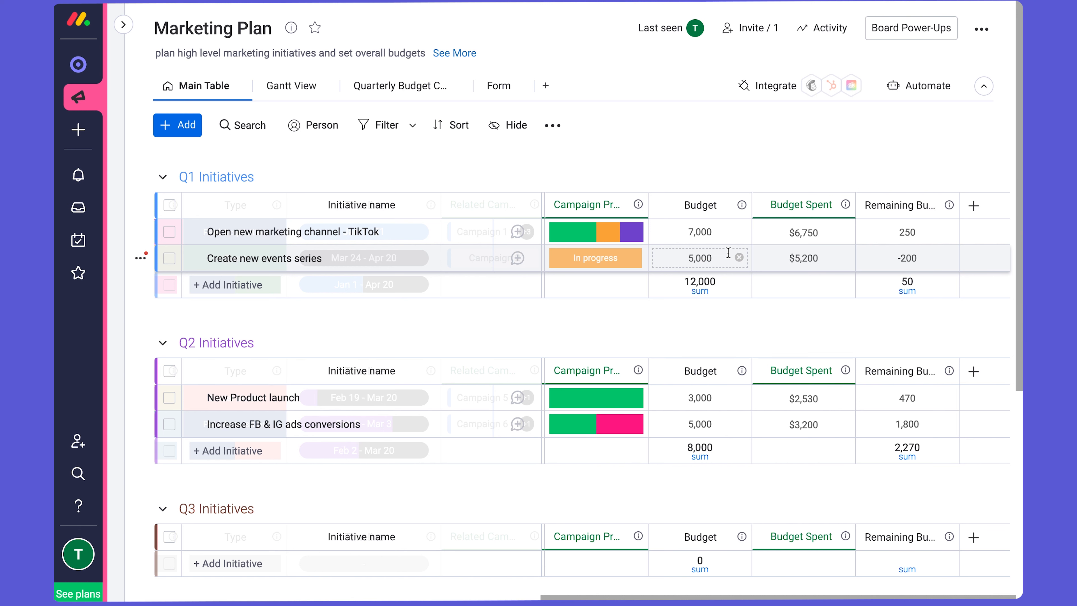
scroll(727, 253, left, 10)
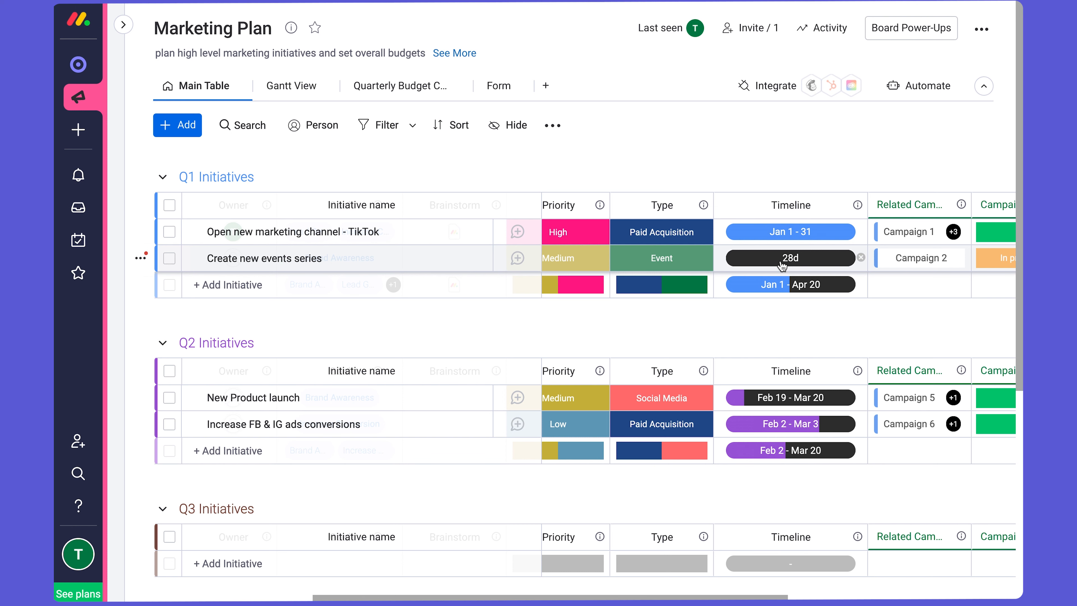
click(920, 87)
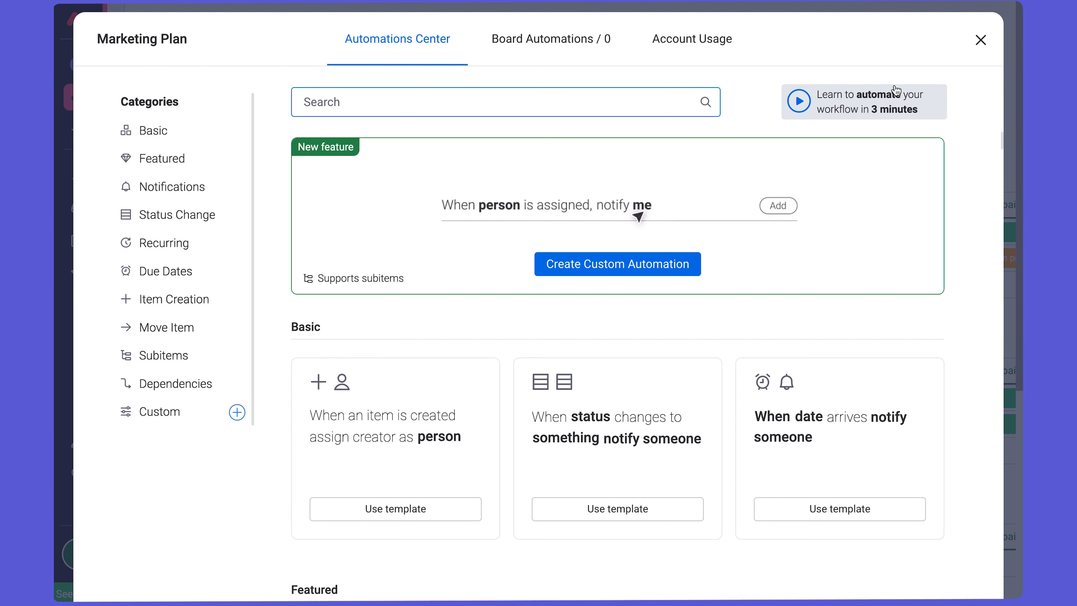
- Browse the automation templates in the Featured, Custom and Status Change categories
scroll(762, 276, down, 12)
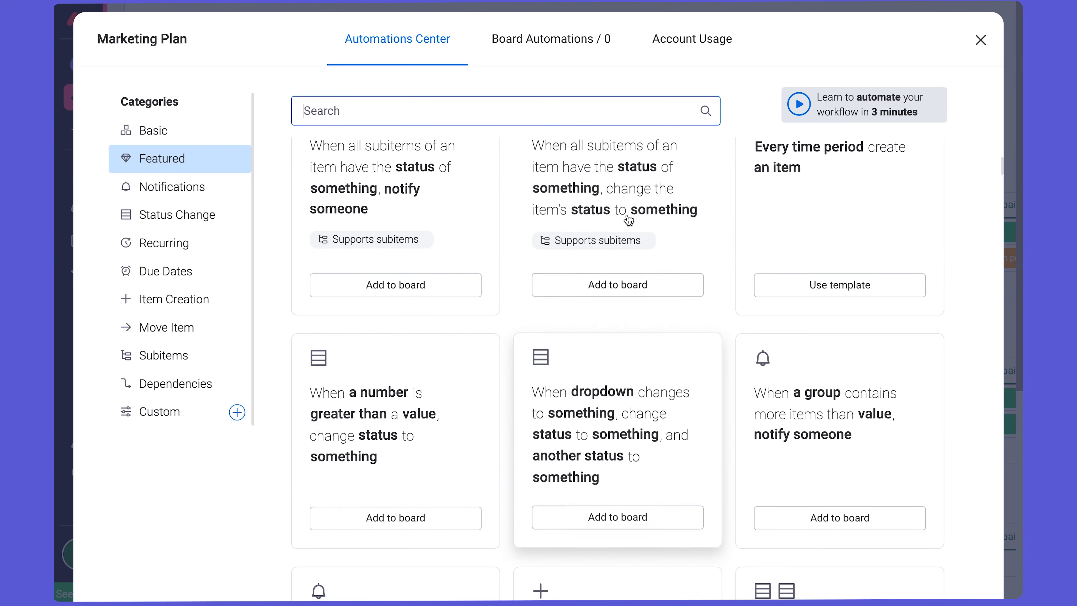
scroll(555, 380, down, 8)
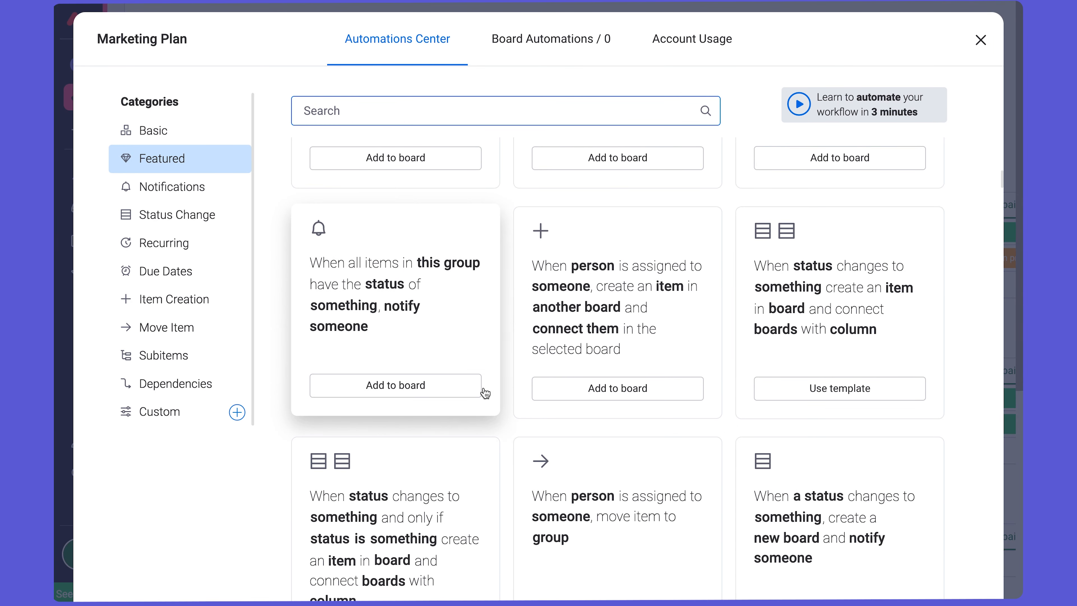
click(221, 418)
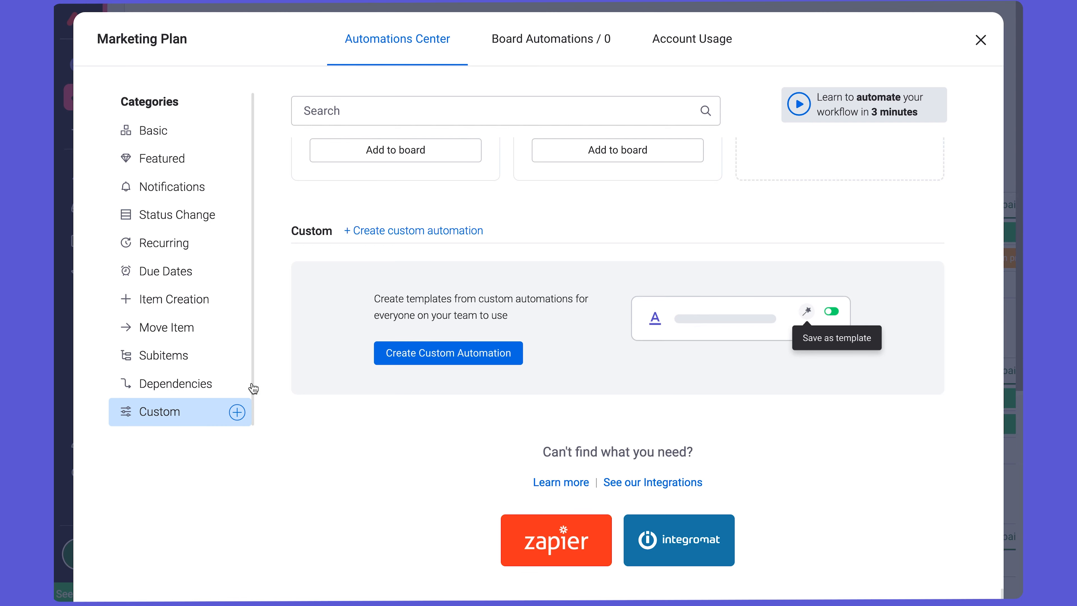
scroll(500, 269, up, 10)
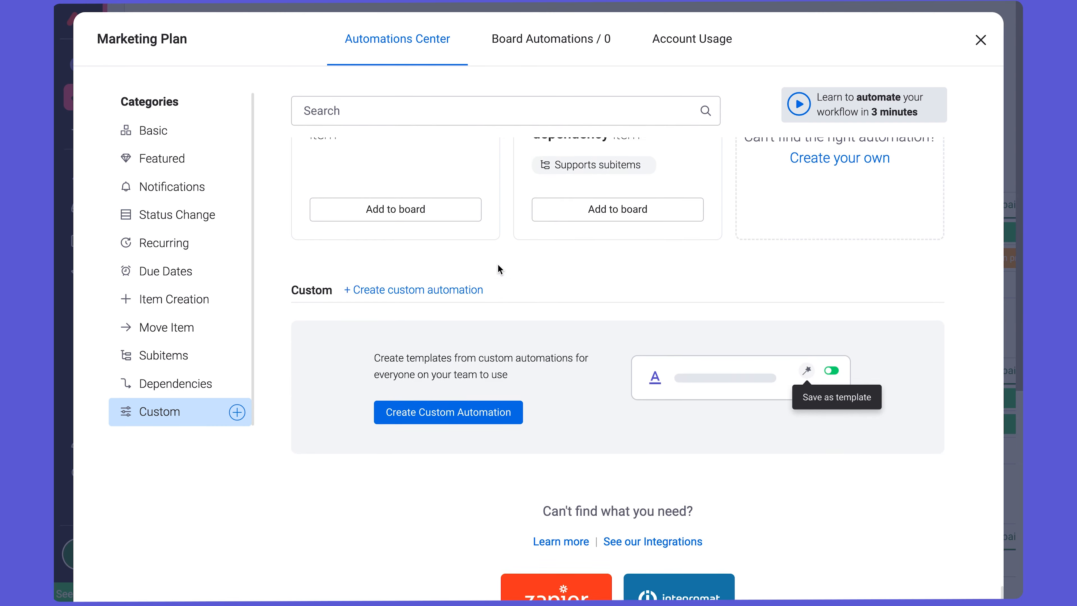
click(220, 220)
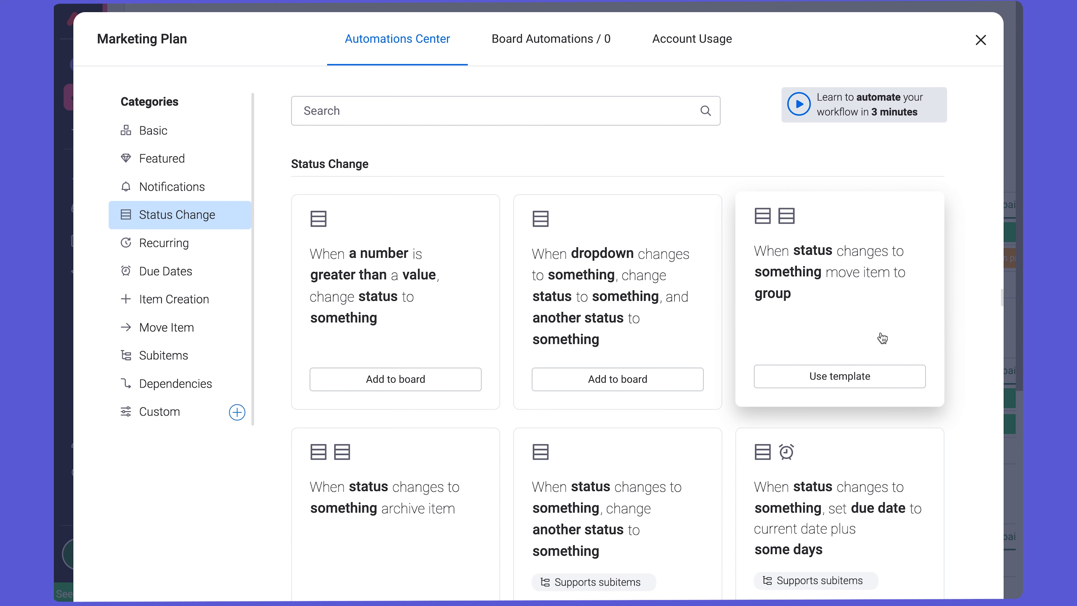
- Start an automation from the Notifications template "When date arrives notify someone"
click(211, 195)
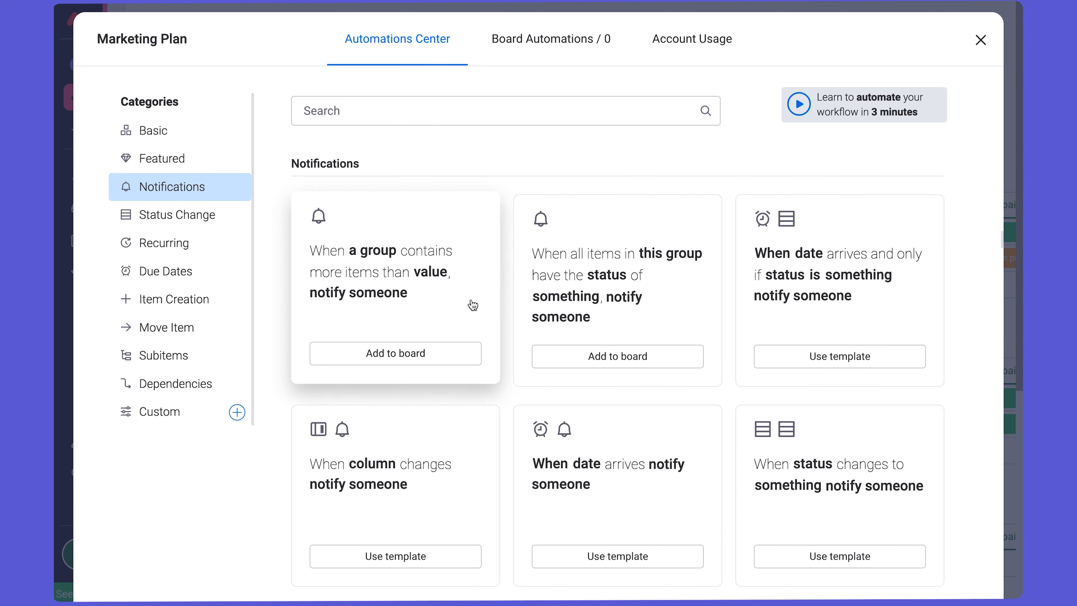
scroll(692, 313, down, 3)
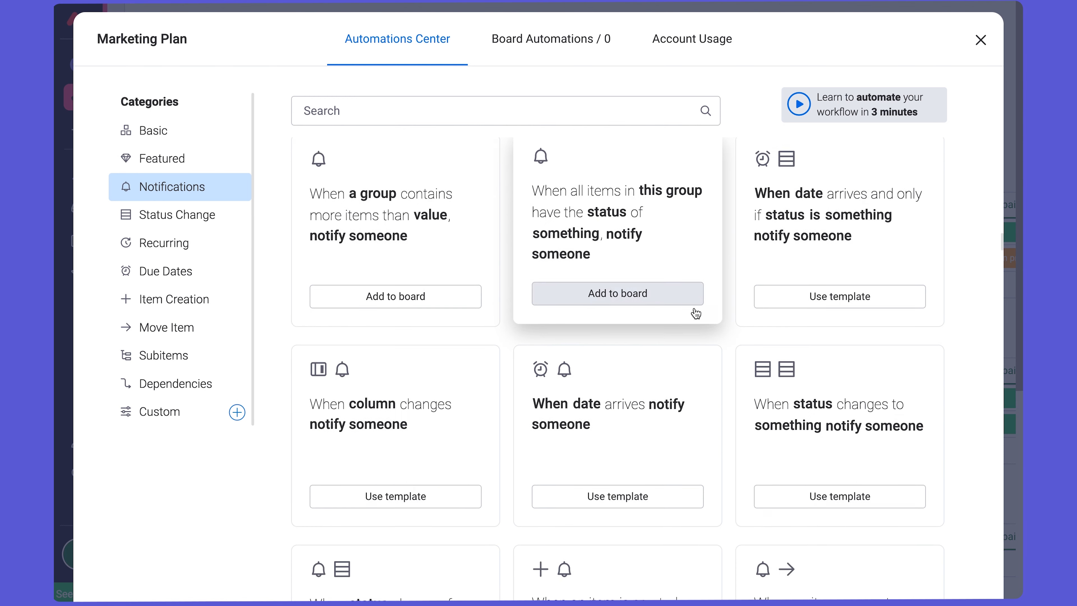
click(659, 326)
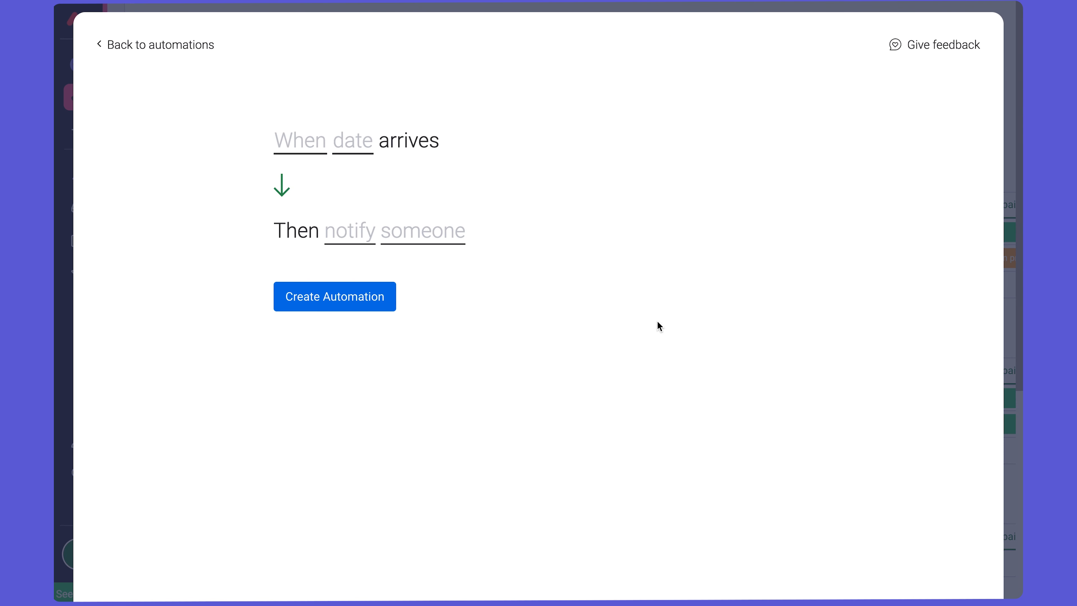
- Set the automation's trigger to 5 days before the Timeline start date arrives
click(307, 156)
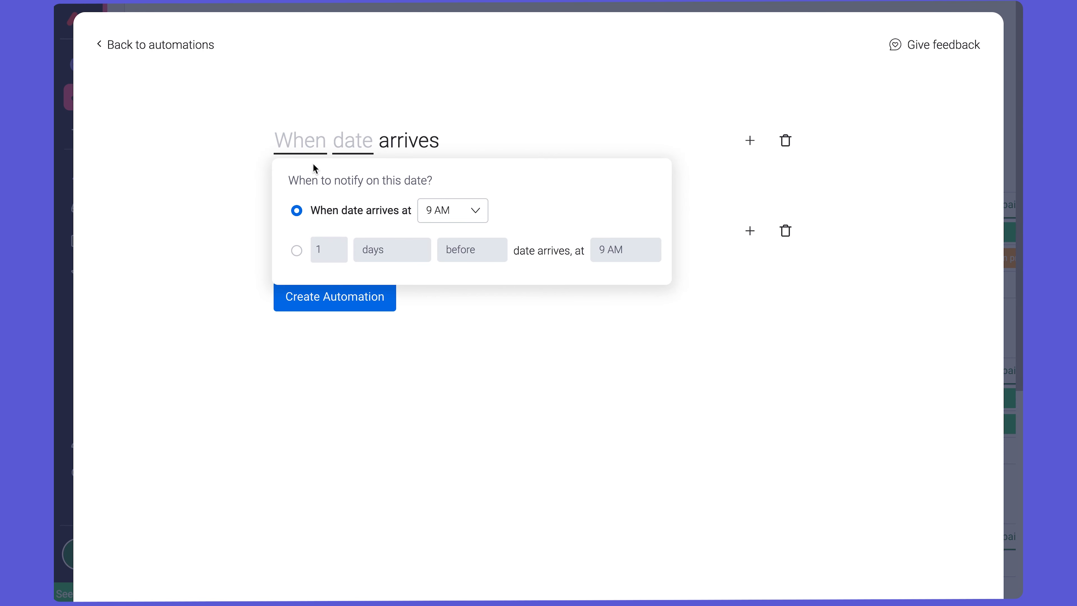
click(297, 252)
text(5)
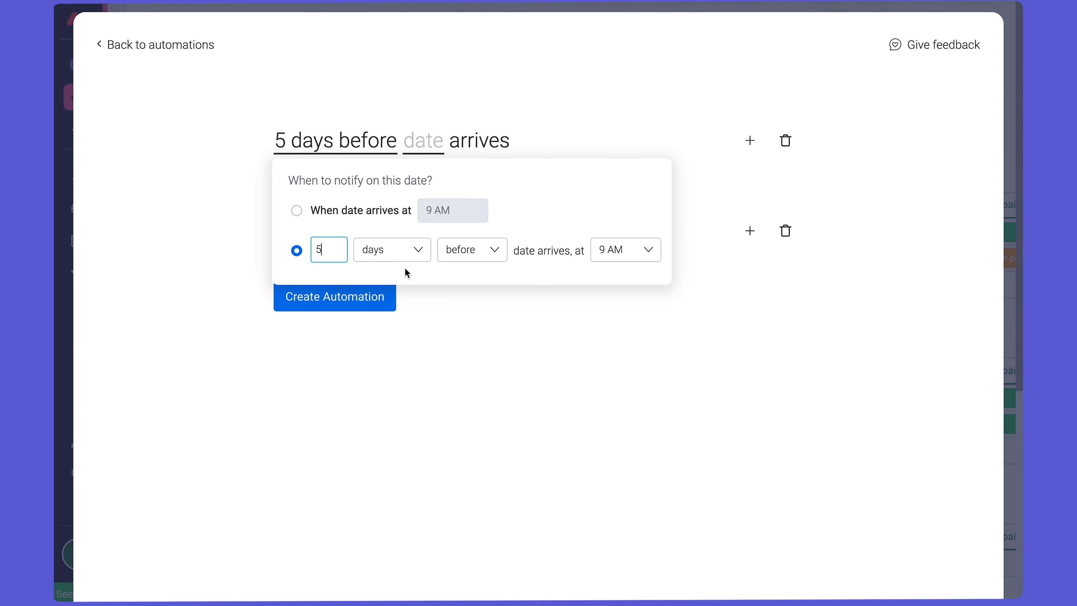
click(468, 339)
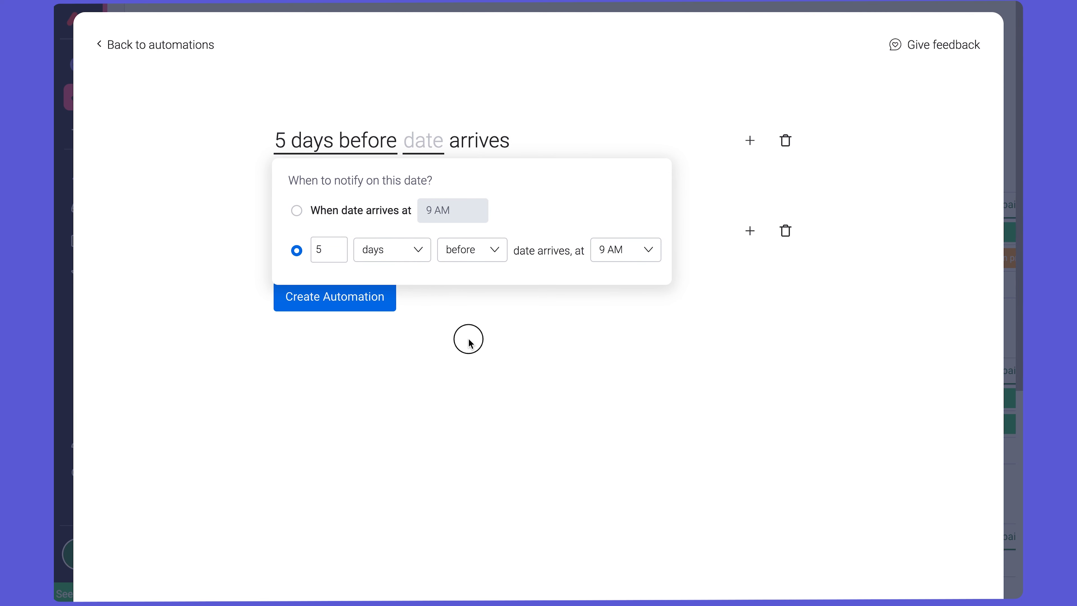
click(429, 146)
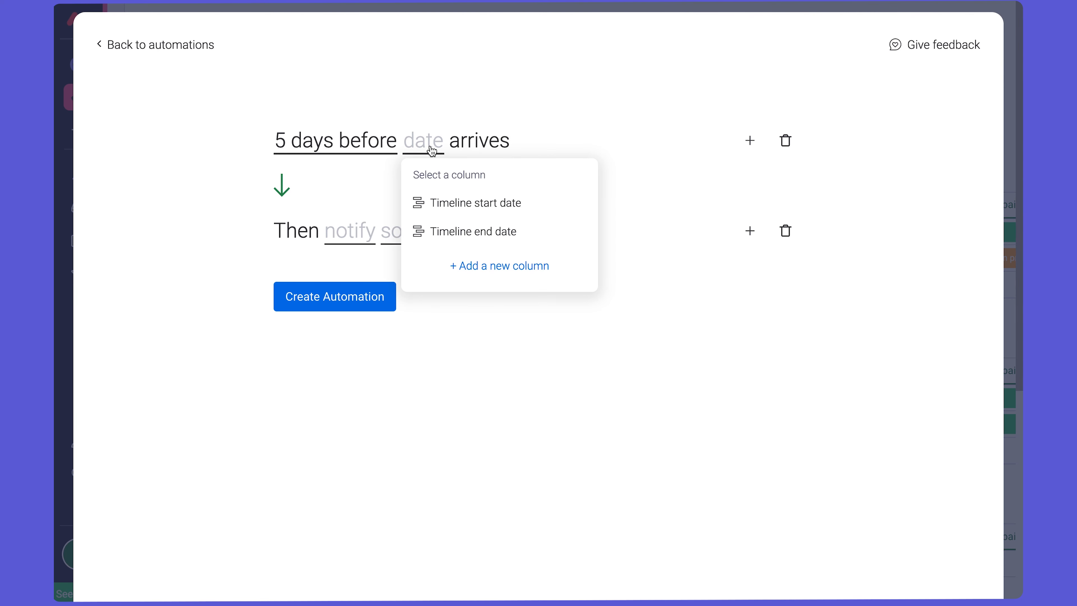
click(464, 209)
- Set the notification's recipient to the people in the Owner column
click(354, 242)
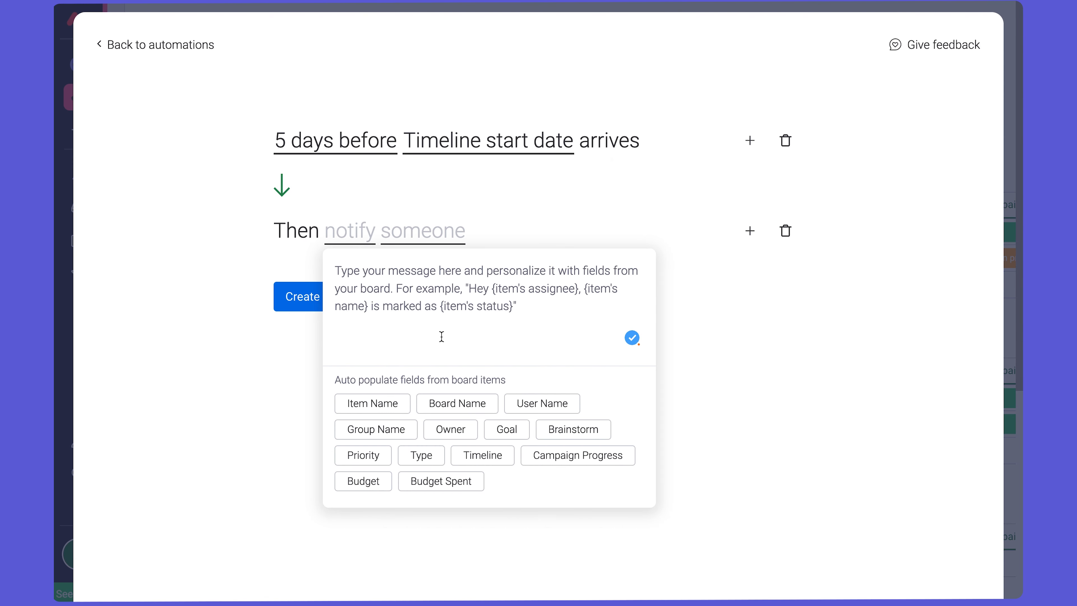
click(453, 233)
click(445, 231)
click(444, 253)
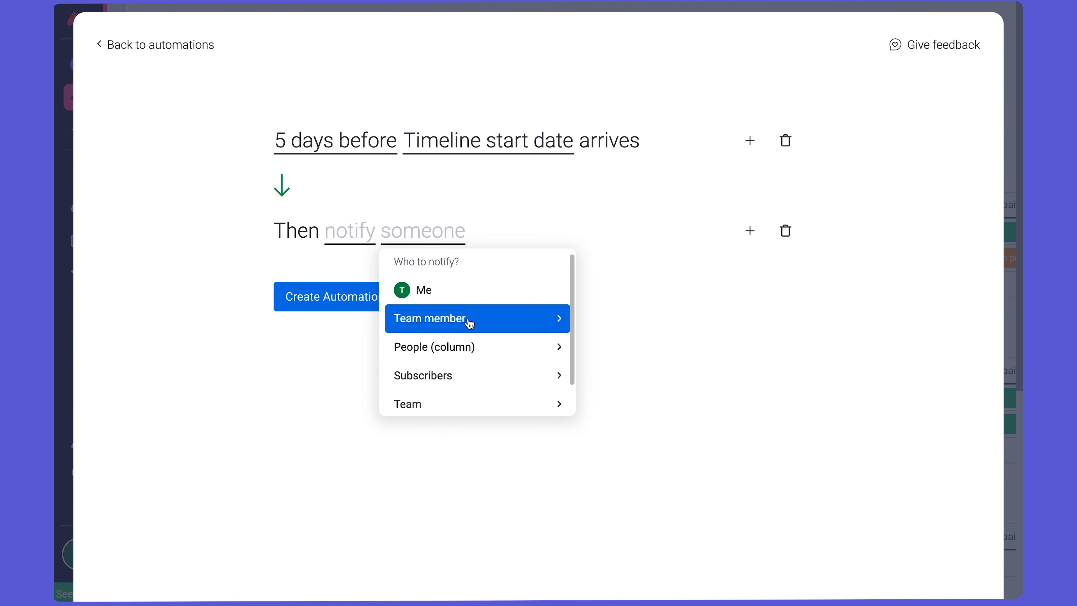
click(550, 348)
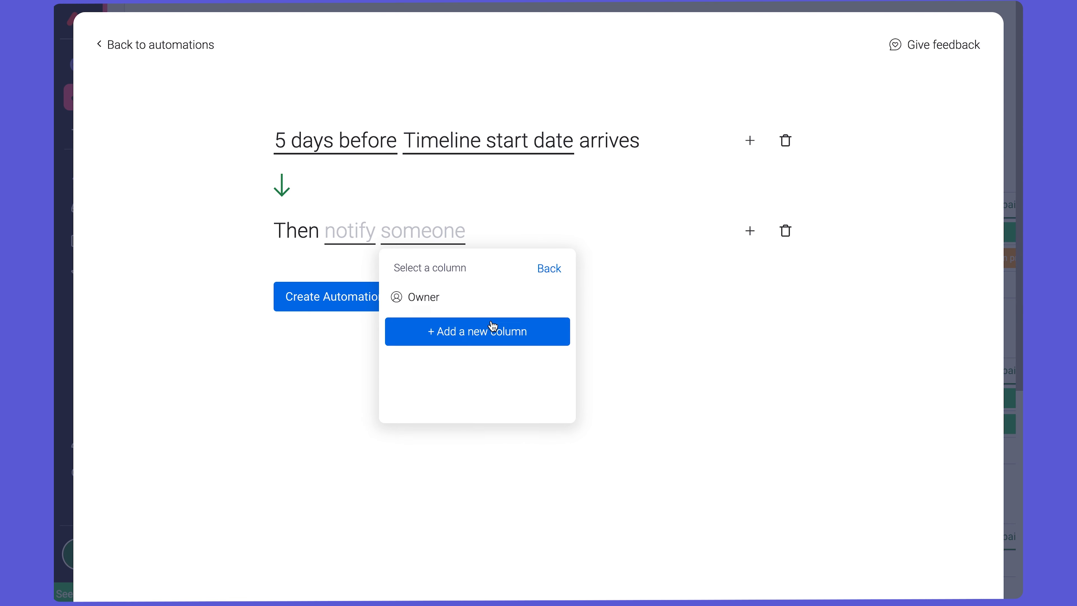
click(457, 301)
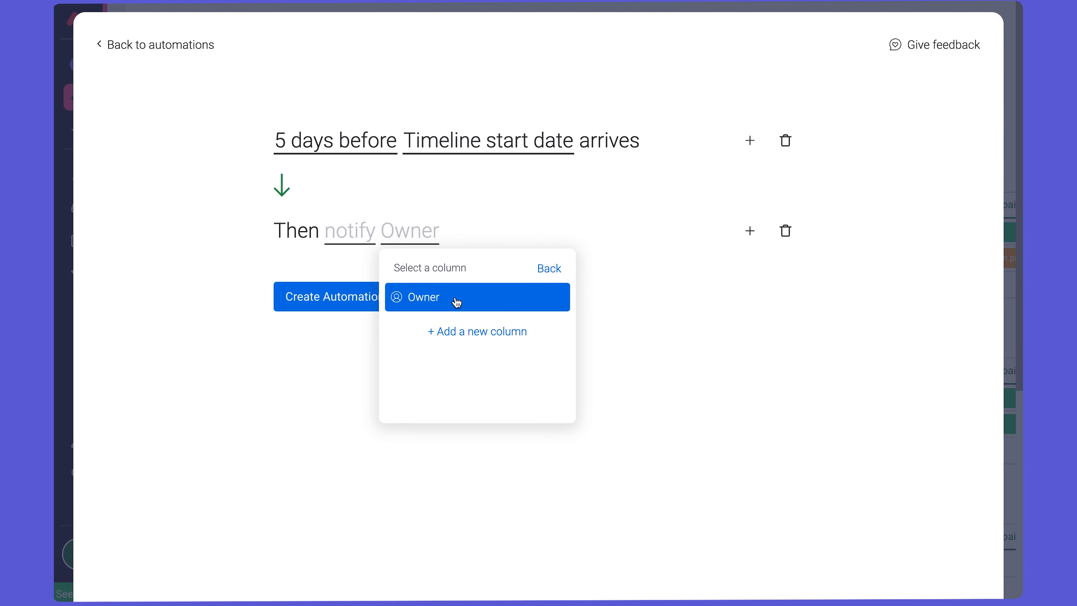
- Begin the notification message with the greeting "Hey {Initiative's Owner}!", using the board's Owner field
click(335, 237)
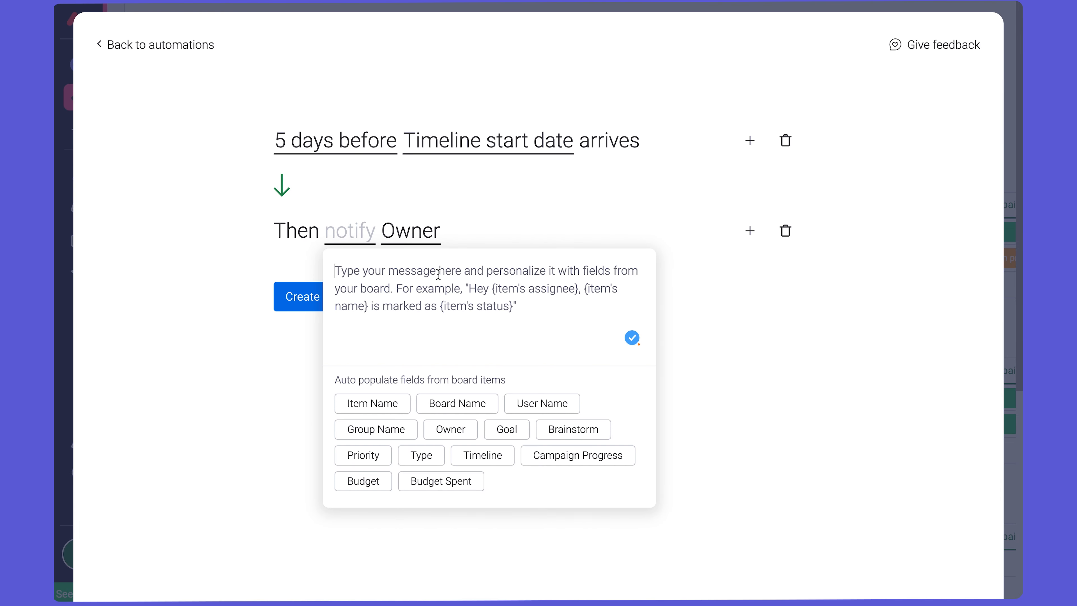
text(Hey)
click(462, 430)
text(!)
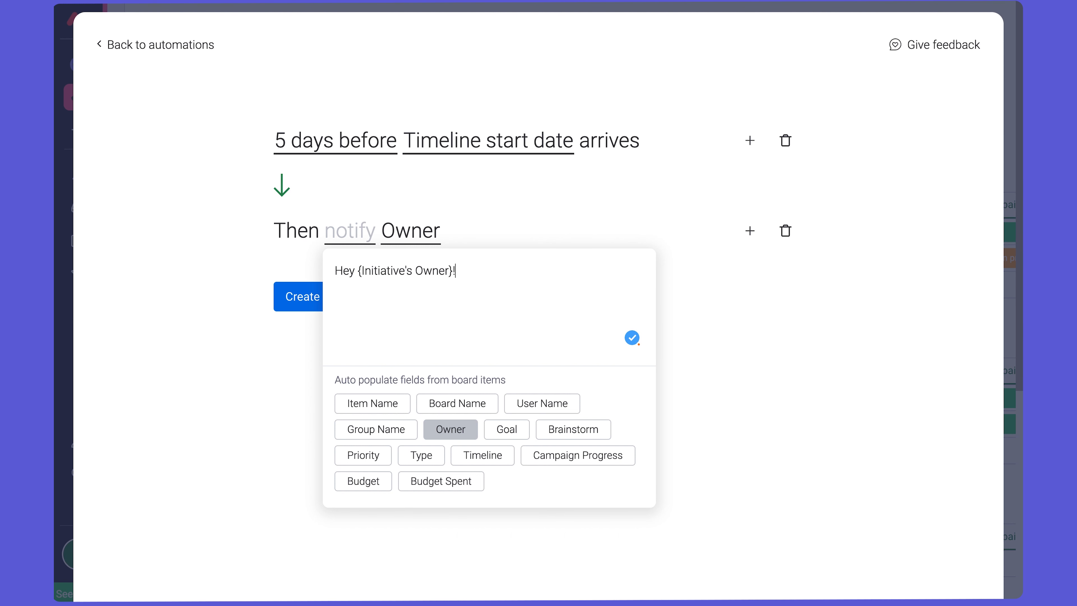
- Add the message paragraph "Your initiative, {Initiative's name}, will start in 5 days, on {Initiative's Timeline}.", using the Item Name and Timeline fields
key(Return)
text(Your initiatie,e.)
click(379, 403)
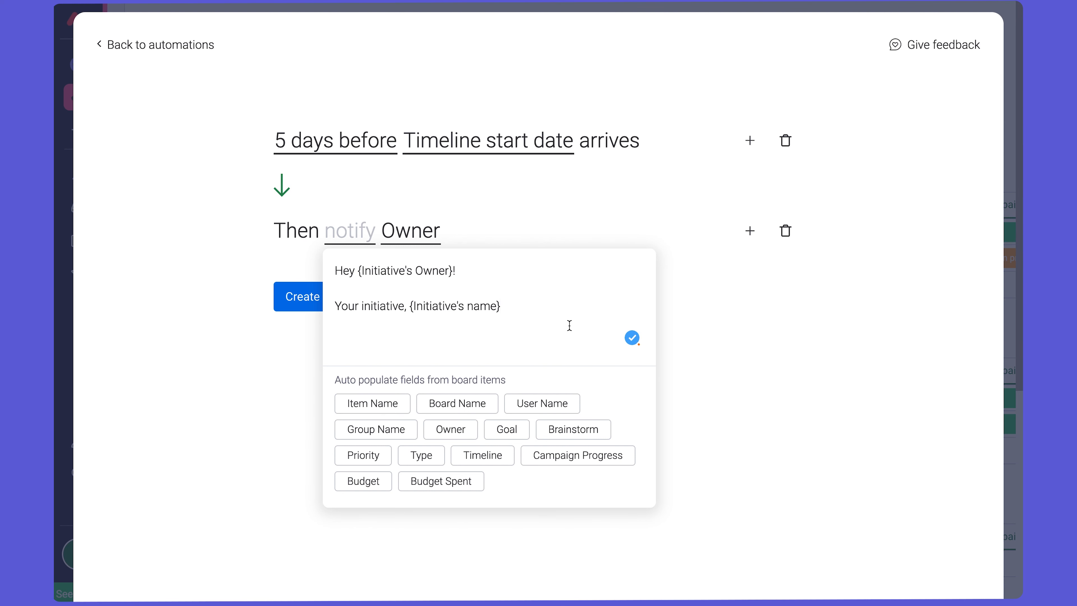
text(will start in 5 days )
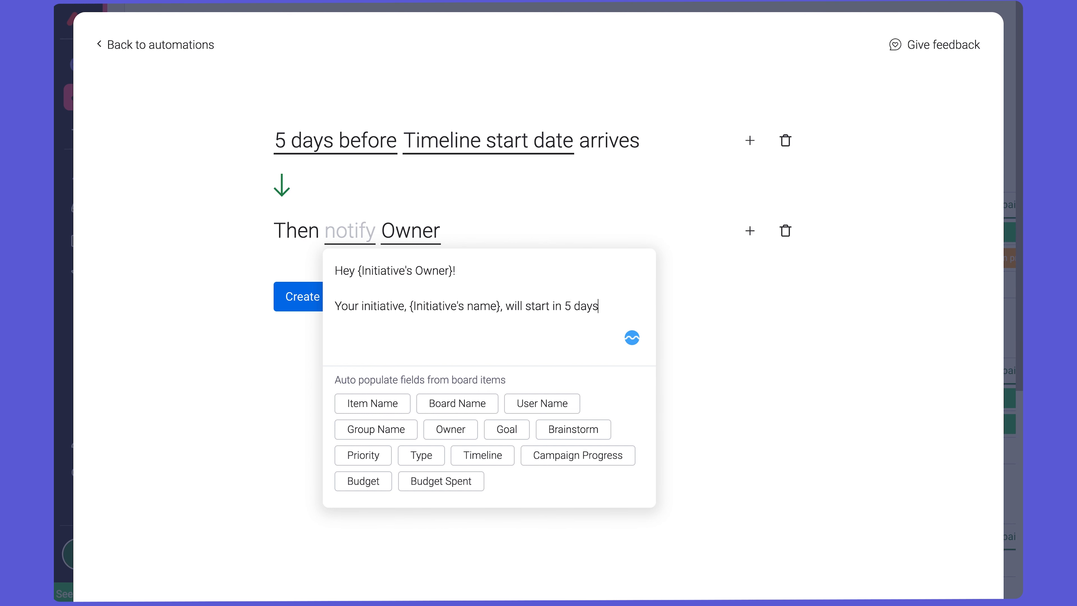
text(, on)
click(483, 454)
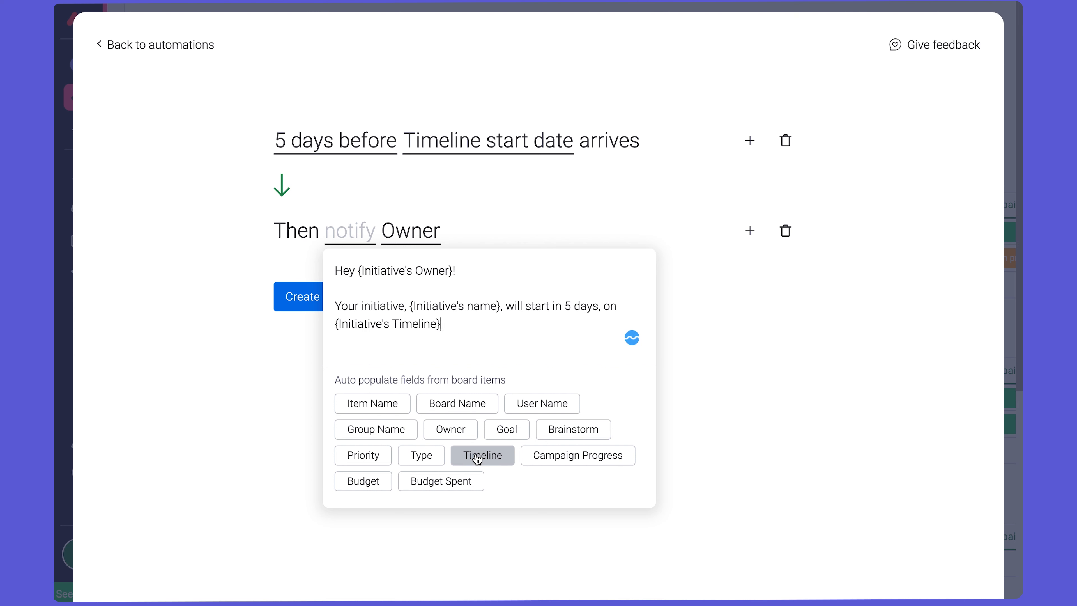
text(.)
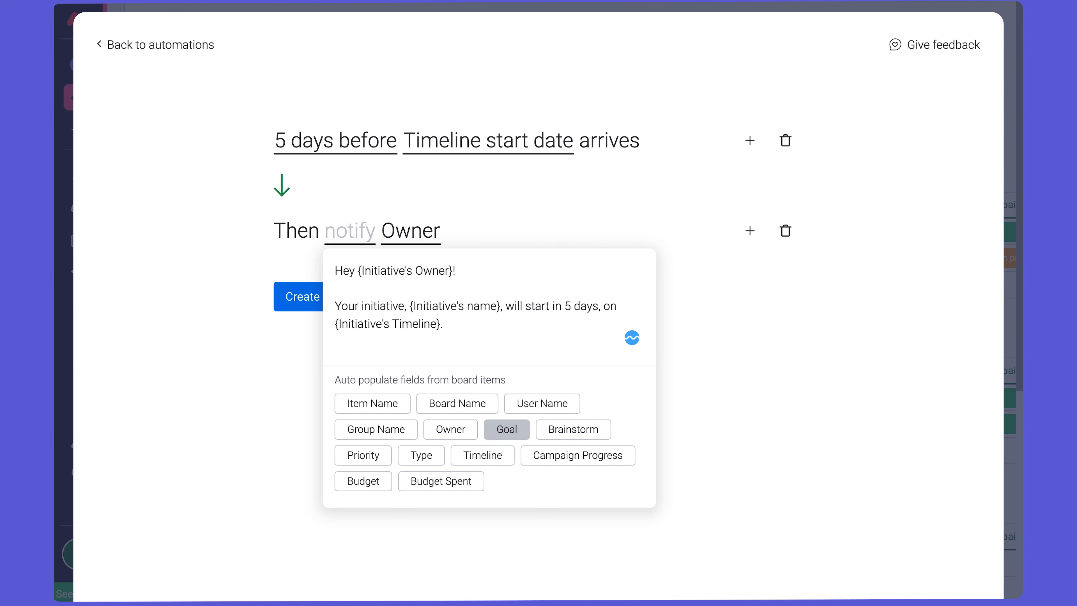
- End the message with a separate line "Get ready to rock it!", then create the automation and return to the board
key(Return)
key(Return)
text(Get re)
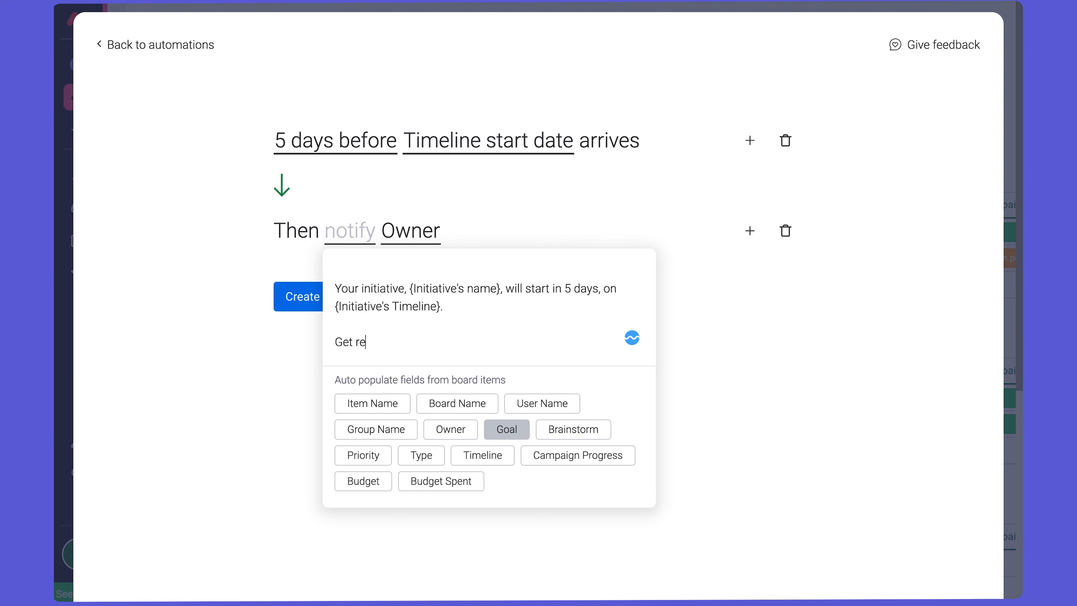
text(ady to rock it!)
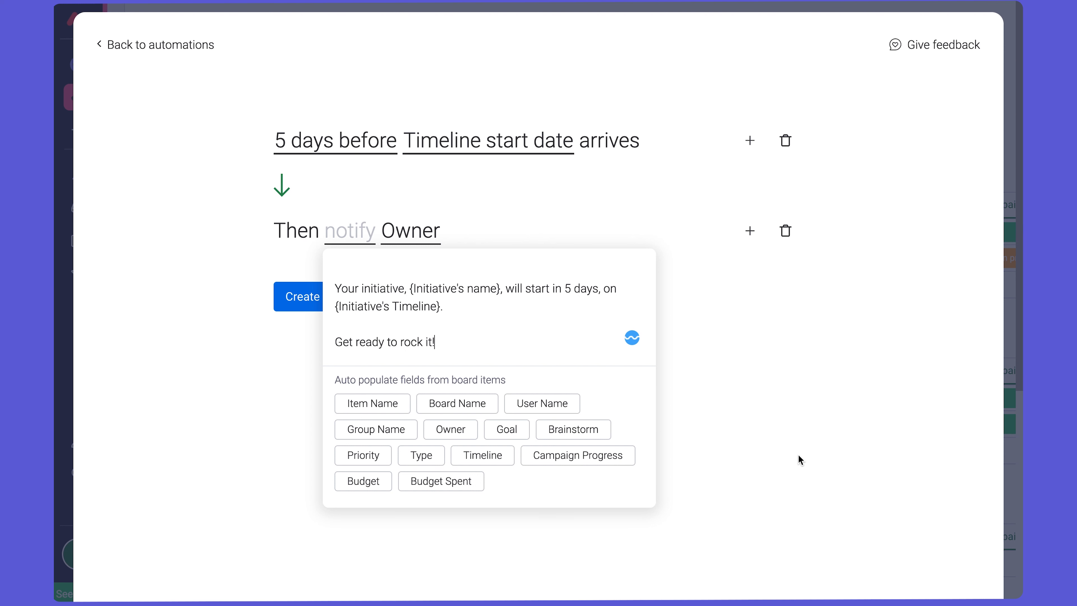
click(799, 458)
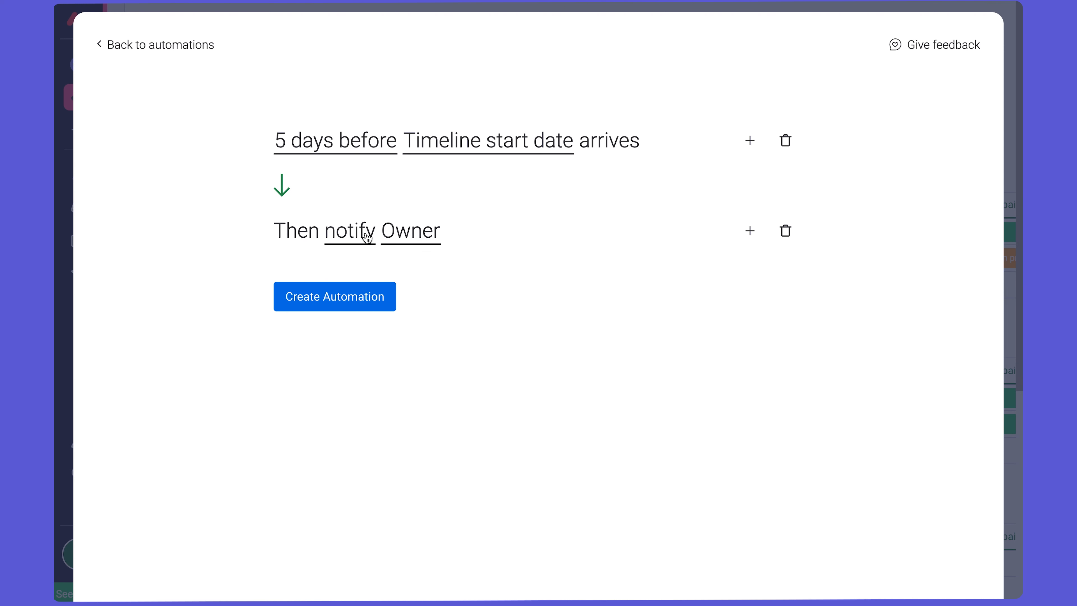
click(360, 298)
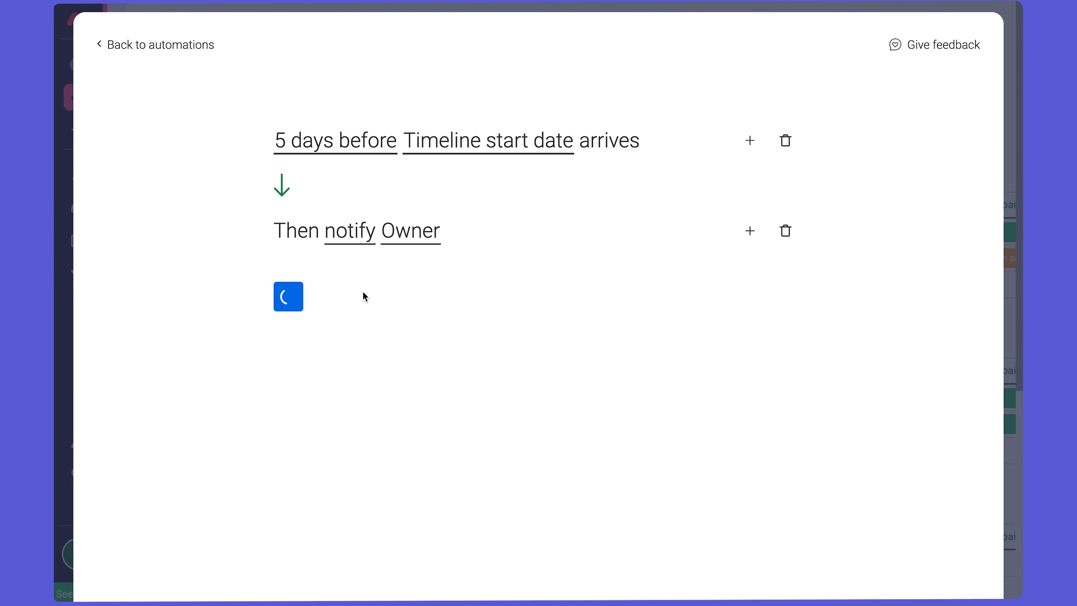
click(987, 43)
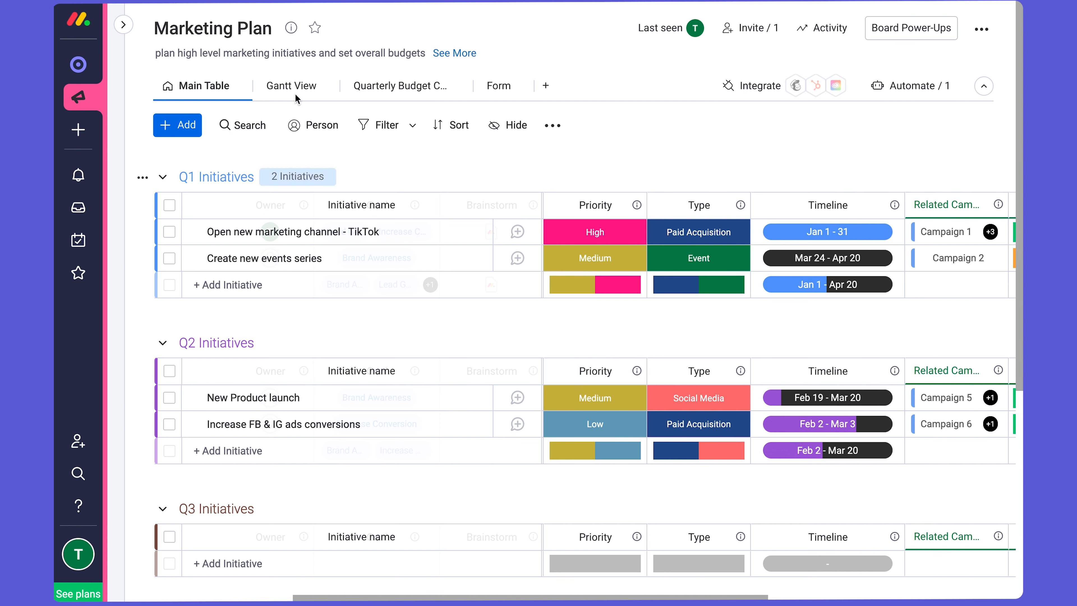
- Group the Gantt View's initiatives by Owner and close the view settings
click(276, 85)
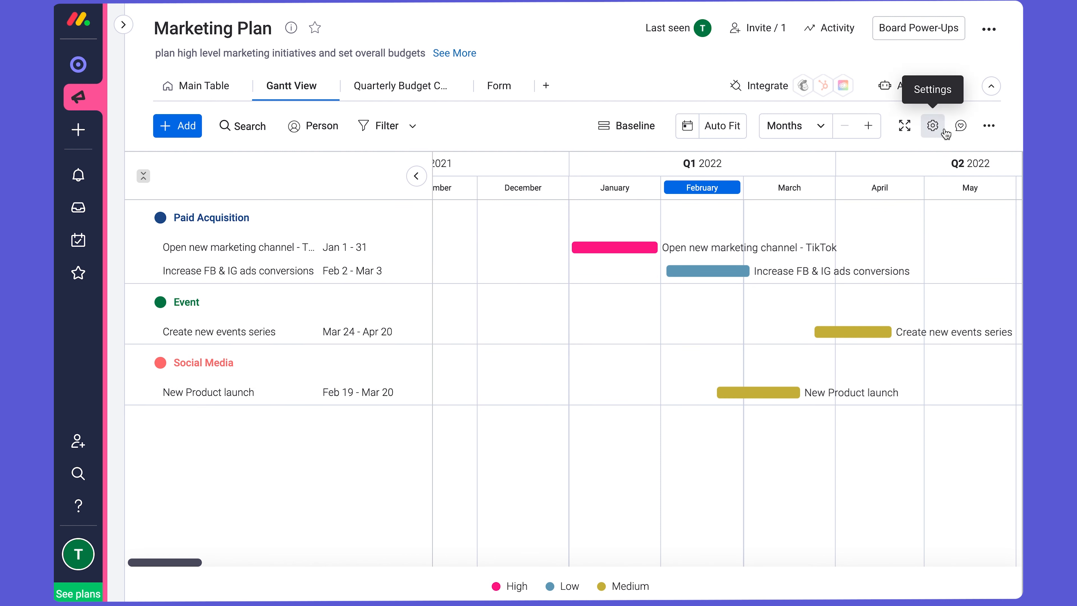
click(933, 126)
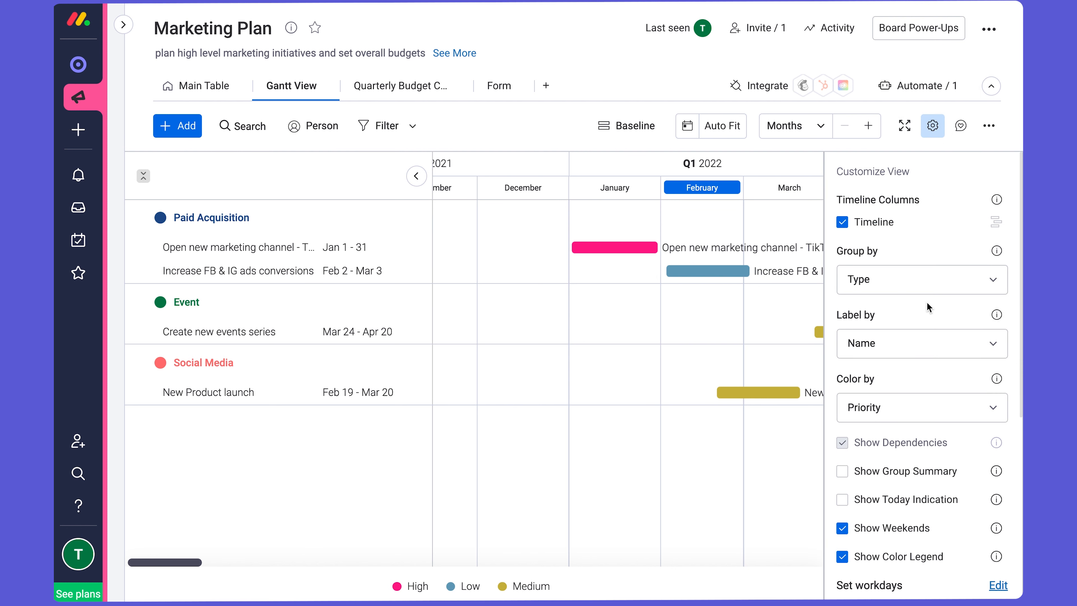
click(933, 283)
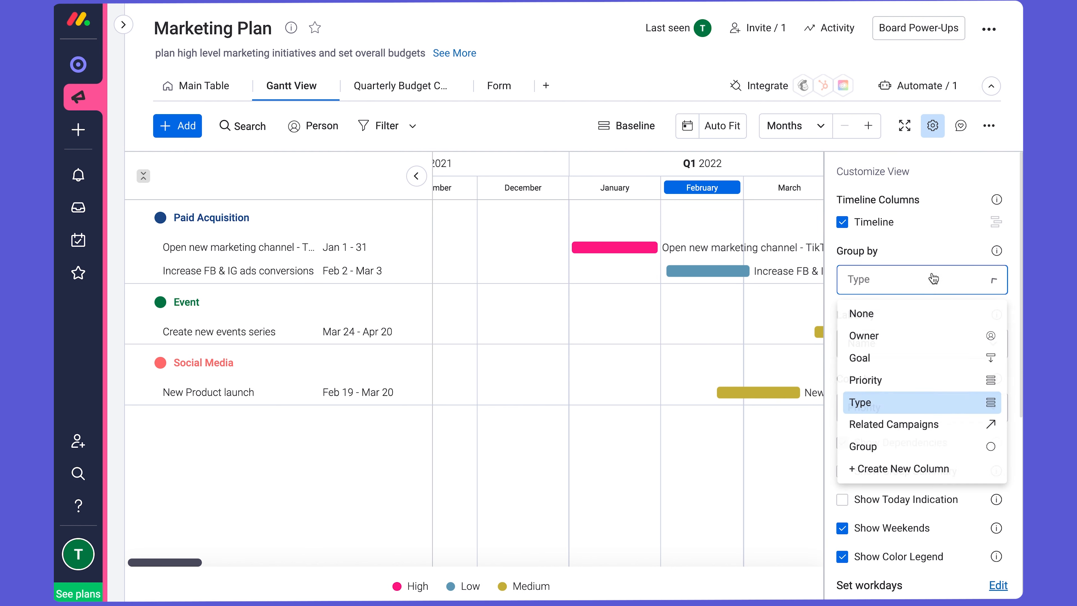
click(922, 343)
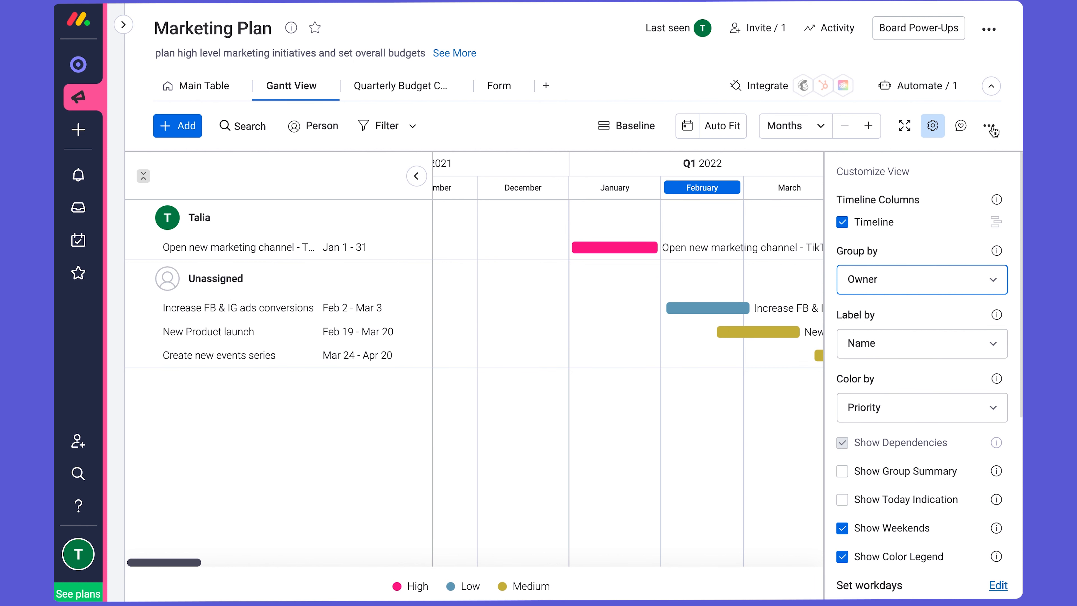
click(933, 126)
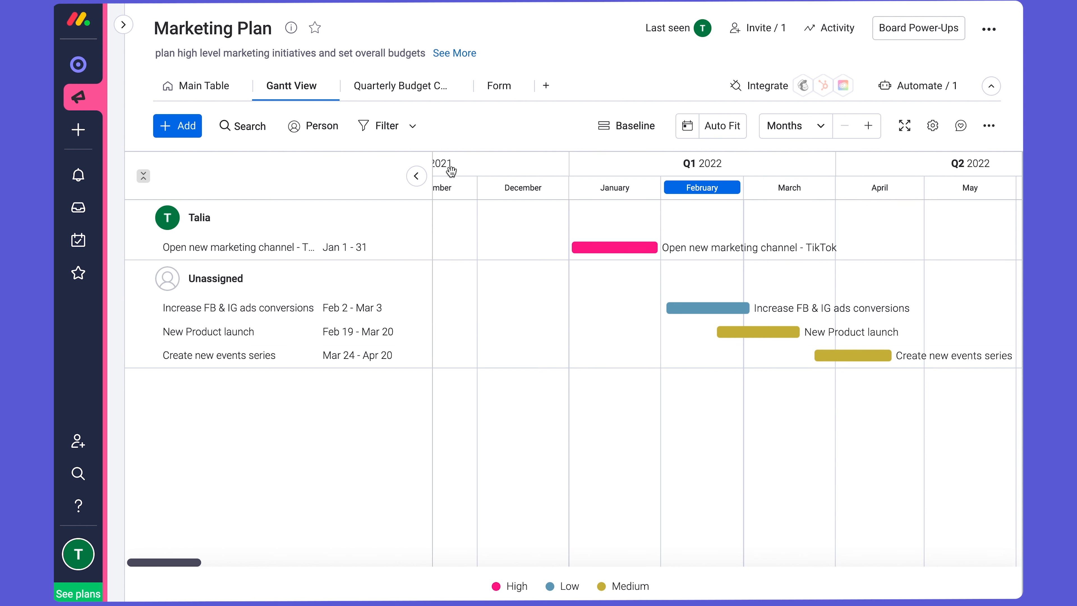
- Review the quarterly budget chart and the view types available to add, and return to the Main Table without adding one
click(375, 94)
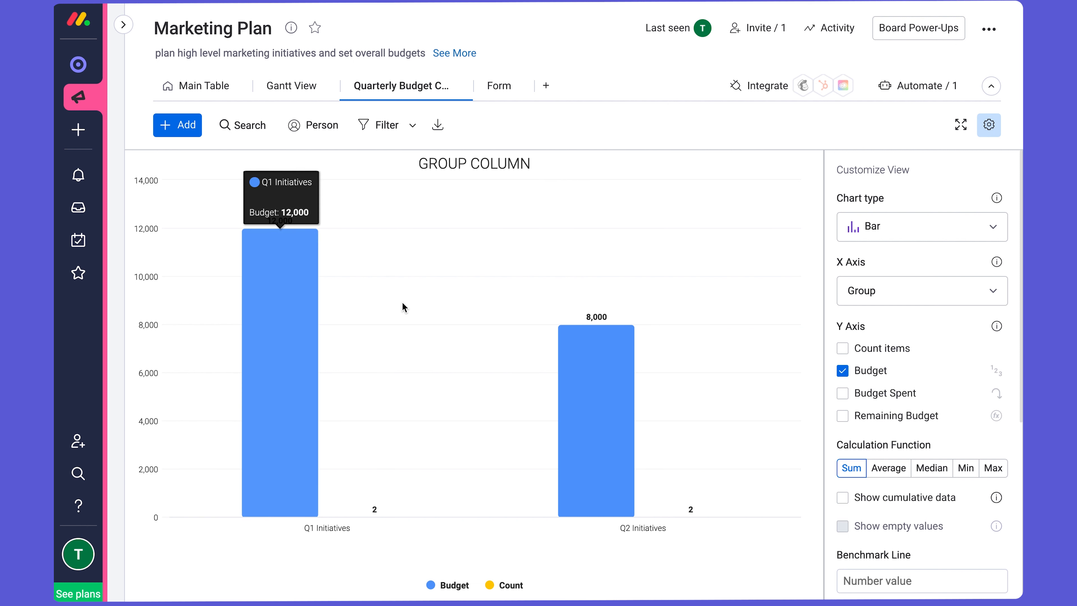
mouse_move(287, 352)
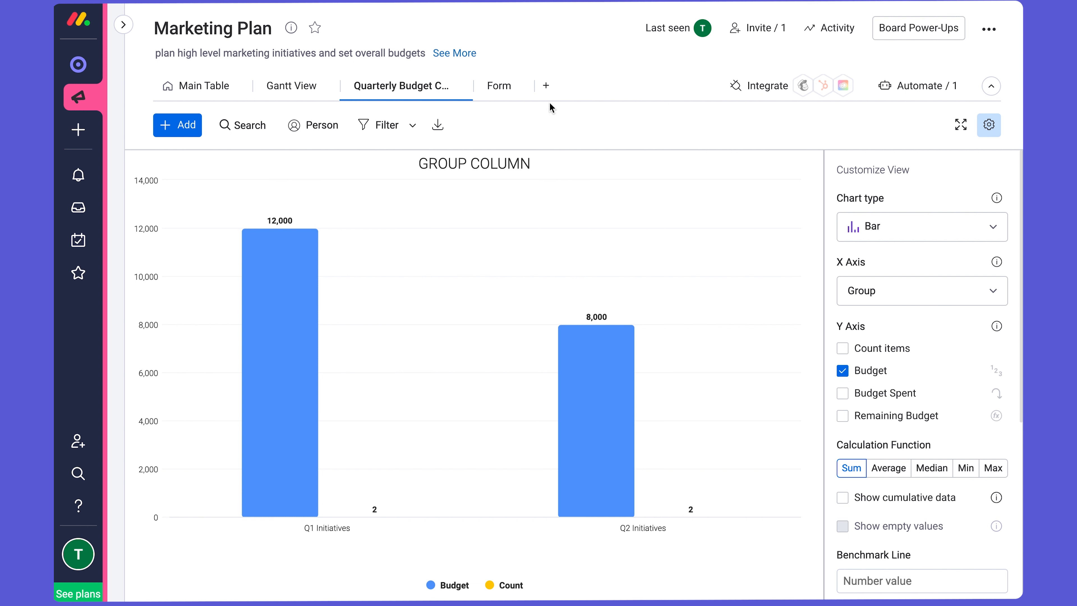
click(547, 87)
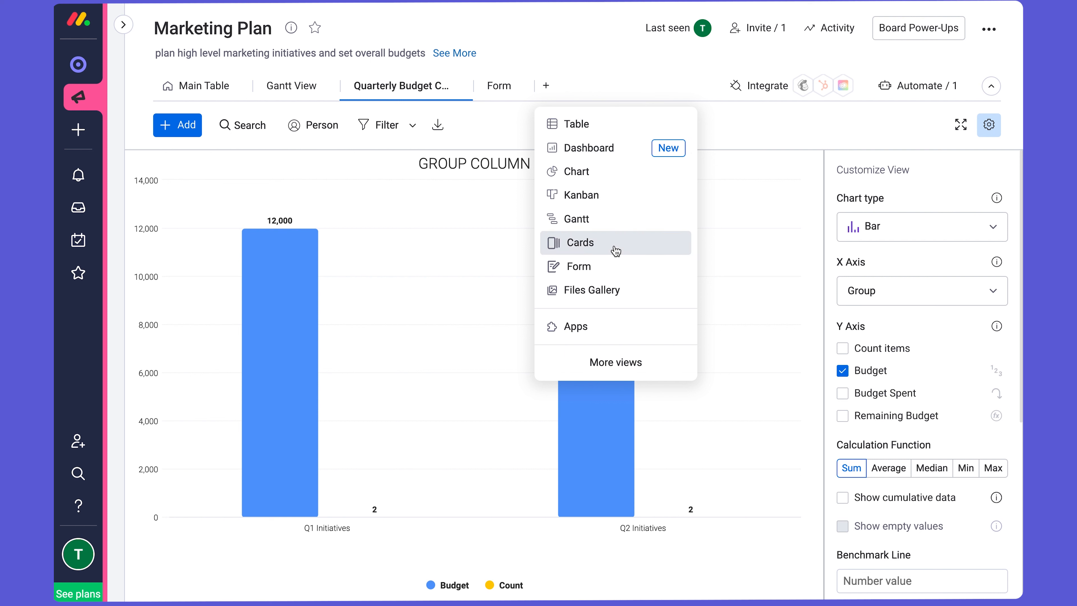
click(745, 126)
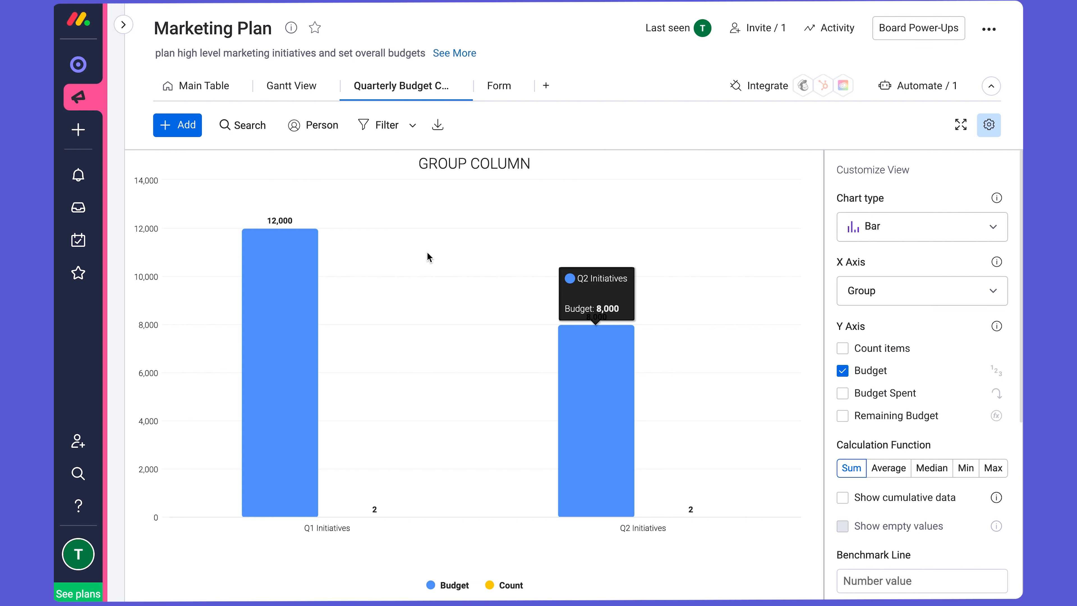
click(192, 87)
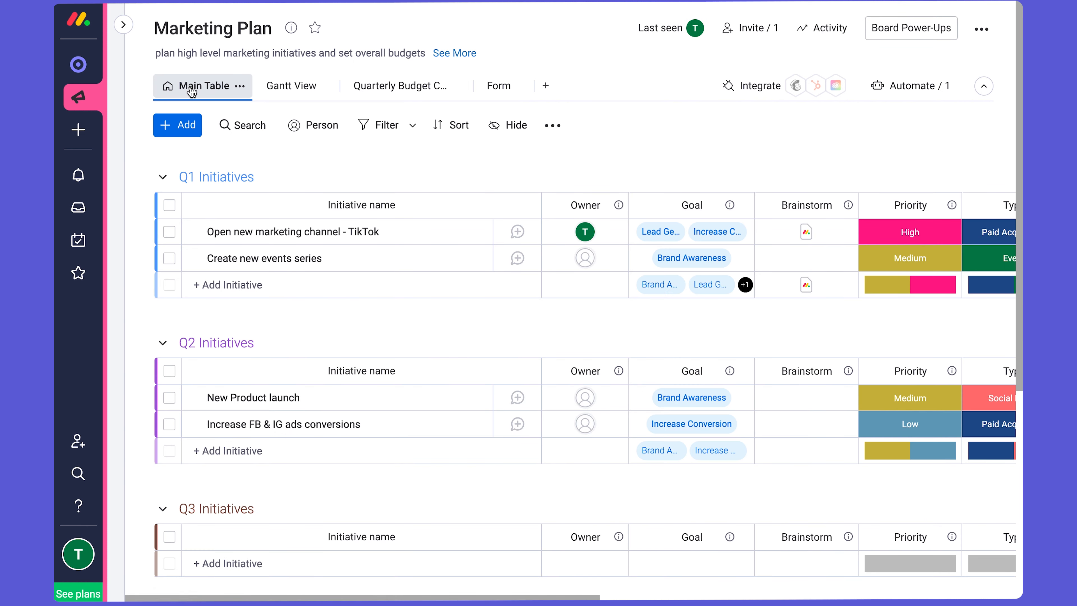